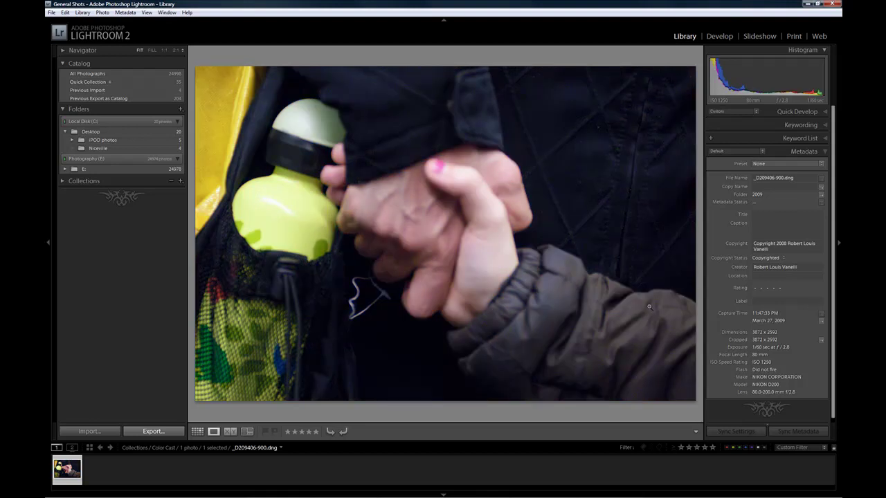
In the Develop module, raise Blacks from 13 to 19 and send the photo to Photoshop.
key("d")
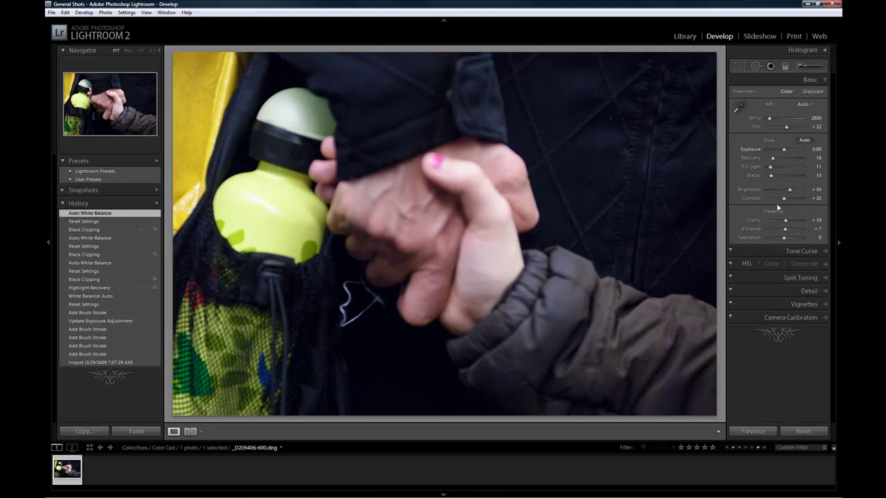
left_click_drag(771, 177, 773, 179)
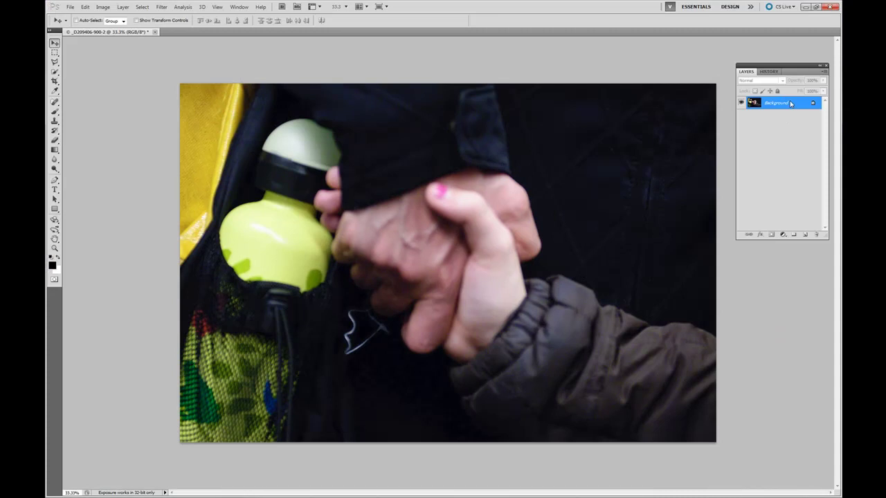
Duplicate the photo onto a new layer and apply a High Pass filter to the copy.
left_click_drag(791, 103, 789, 103)
key("ctrl+j")
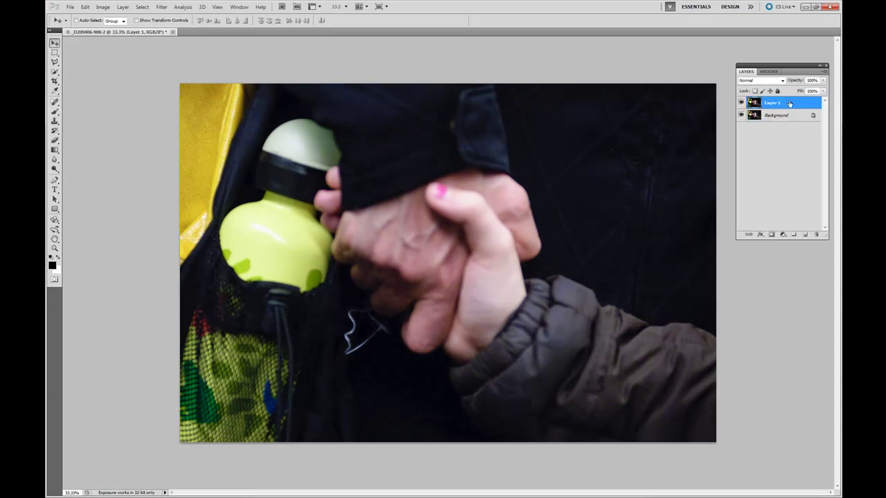
left_click(159, 7)
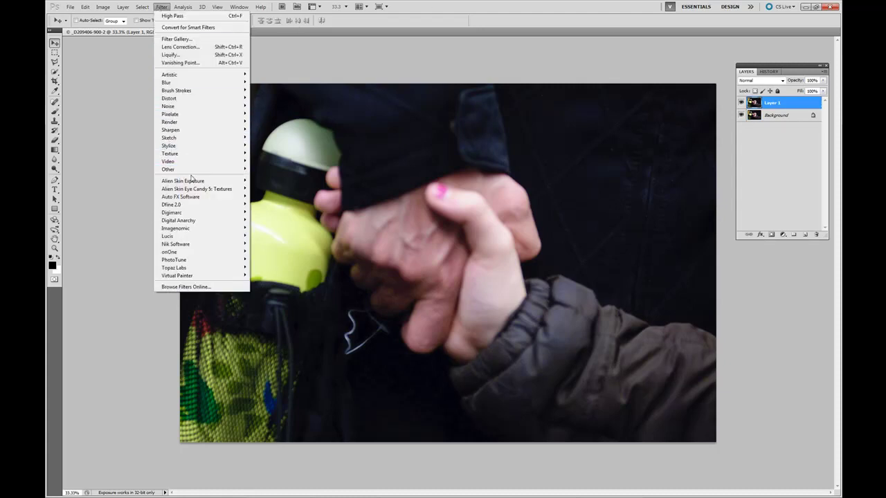
mouse_move(185, 170)
left_click(268, 177)
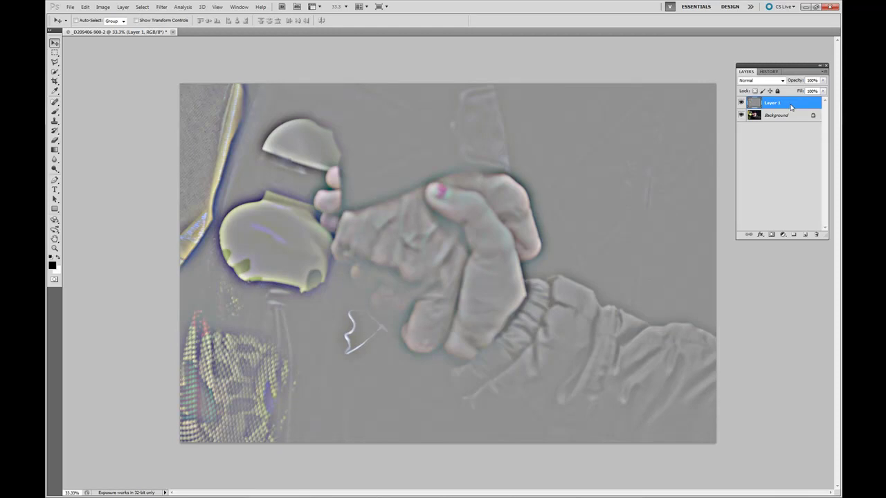
Set the High Pass layer to Soft Light and merge it into the Background.
left_click(763, 81)
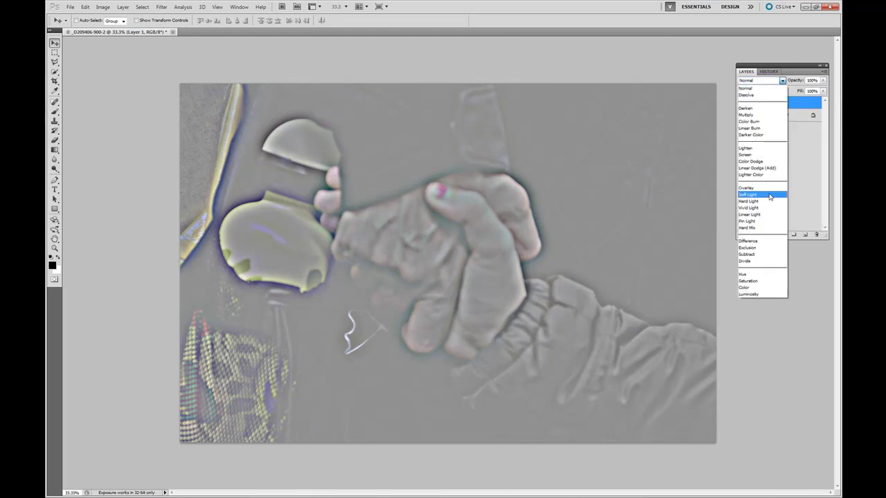
left_click(770, 197)
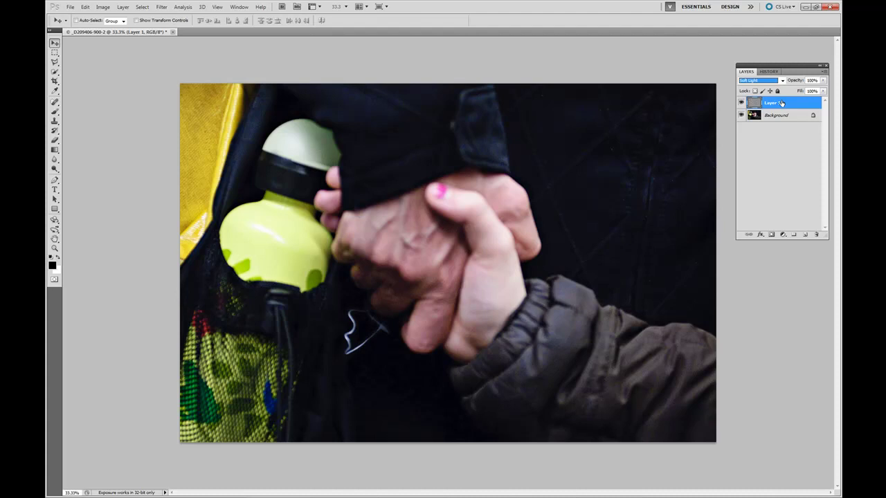
key("ctrl+e")
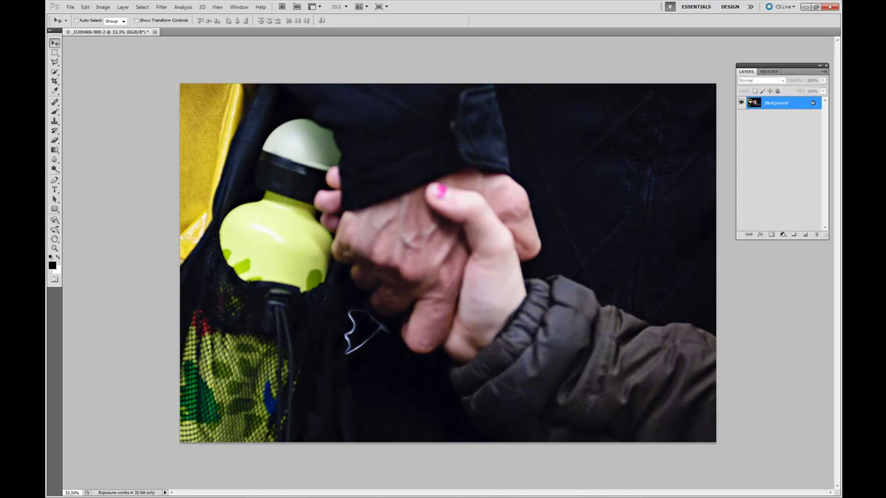
key("j")
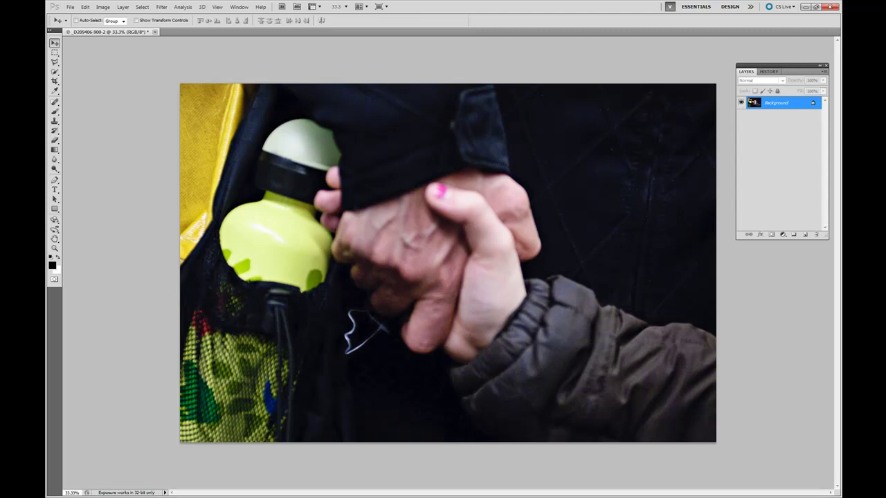
scroll(770, 337, "down", 1)
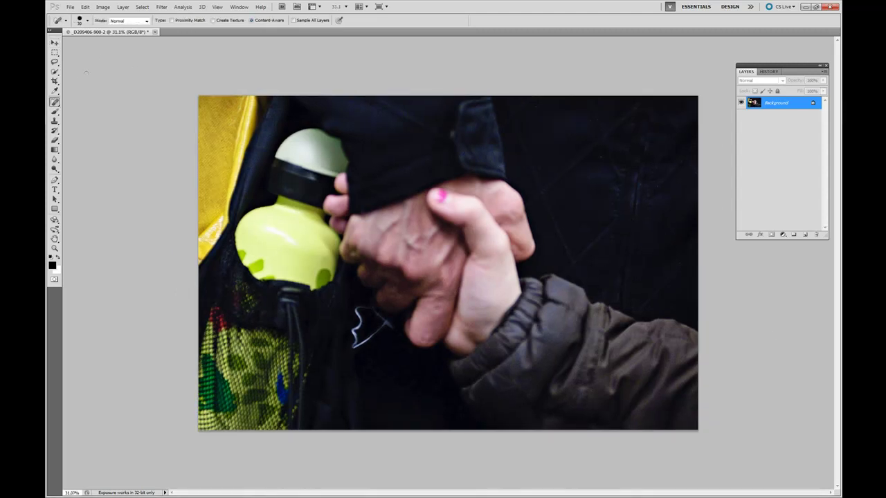
Crop the photo, pulling the left edge inward to trim the yellow strip.
left_click(55, 81)
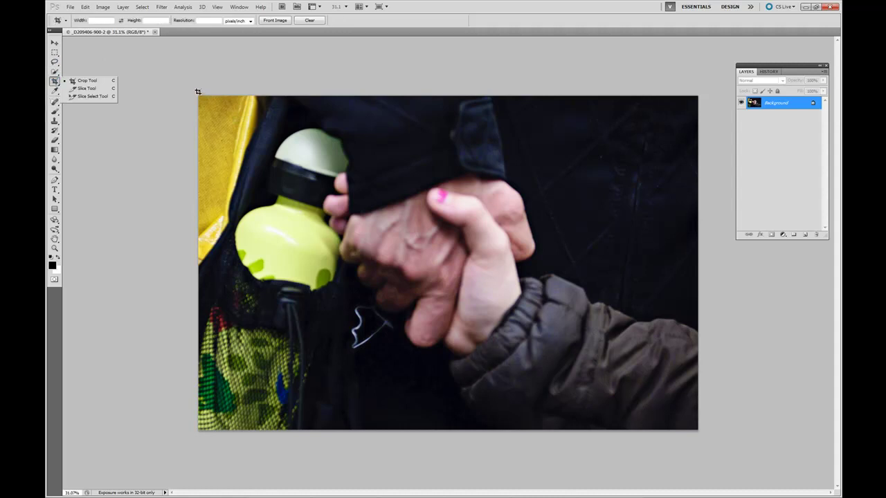
left_click_drag(198, 92, 731, 455)
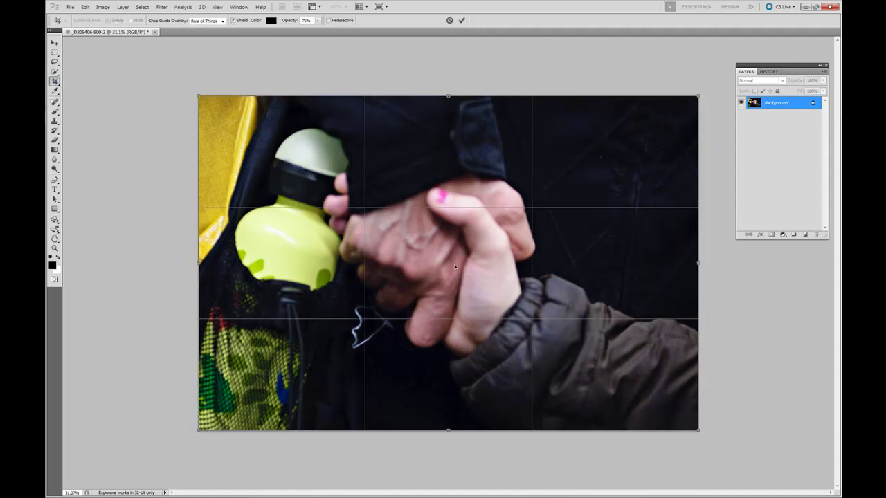
mouse_move(199, 263)
left_mouse_down()
mouse_move(223, 264)
mouse_move(201, 265)
mouse_move(211, 265)
left_mouse_up()
mouse_move(418, 258)
left_mouse_down()
mouse_move(437, 260)
mouse_move(408, 259)
mouse_move(424, 261)
left_mouse_up()
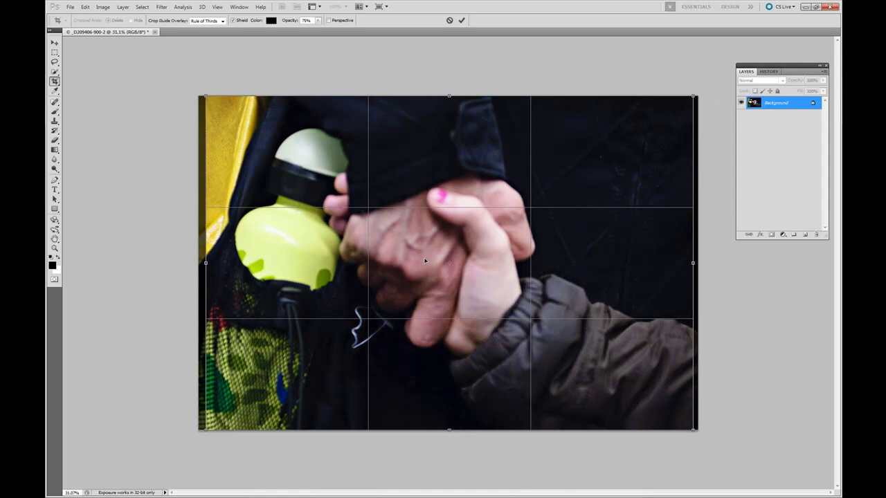
key("Return")
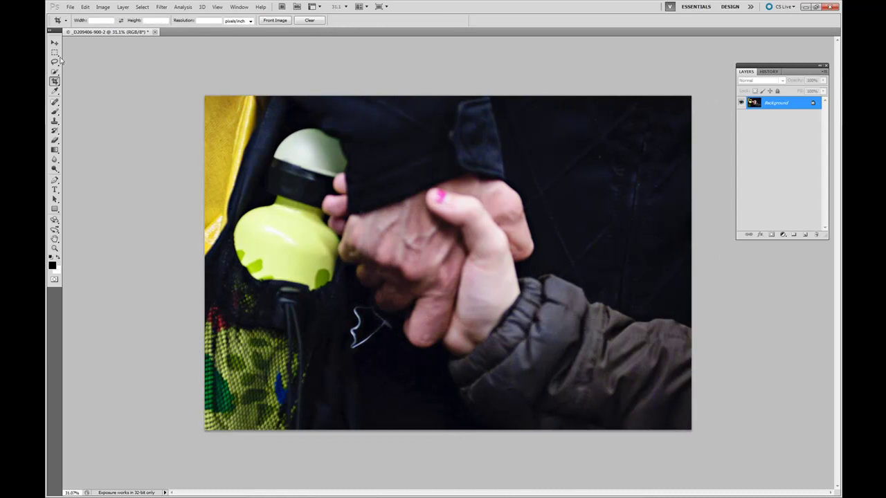
Marquee the right part of the photo and copy it to a new layer.
left_click(55, 51)
left_click(96, 52)
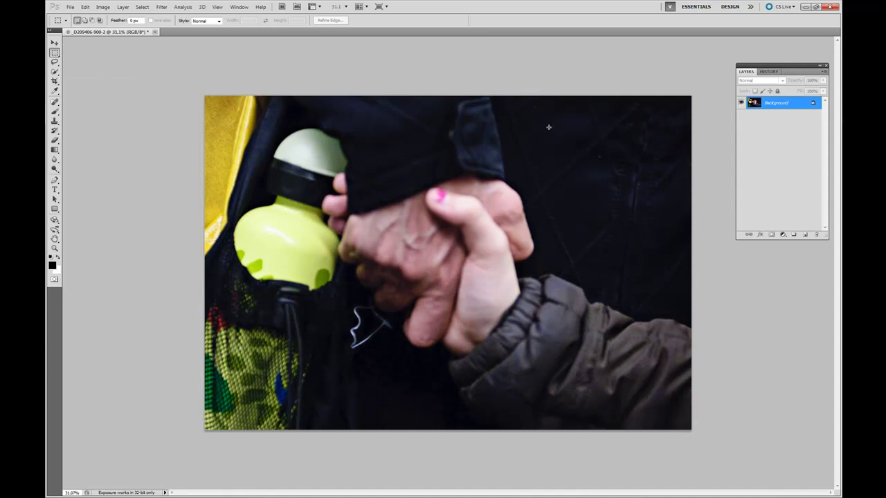
left_click_drag(537, 94, 719, 442)
left_click(733, 455)
key("ctrl+shift+d")
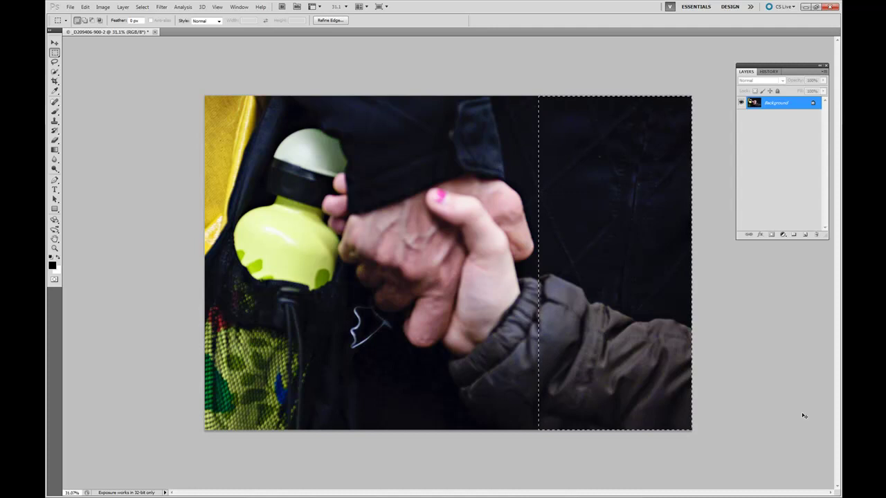
key("ctrl+j")
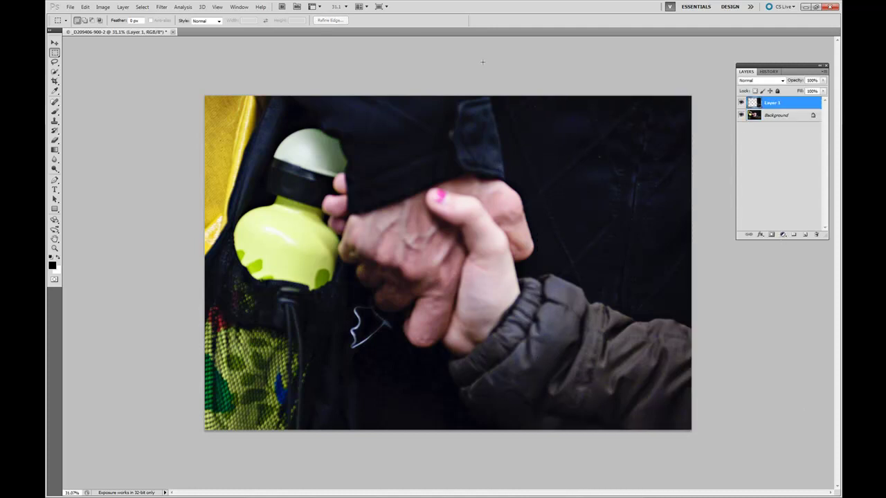
Flip the copied layer horizontally and slide it over the photo's left side.
left_click(86, 8)
mouse_move(105, 169)
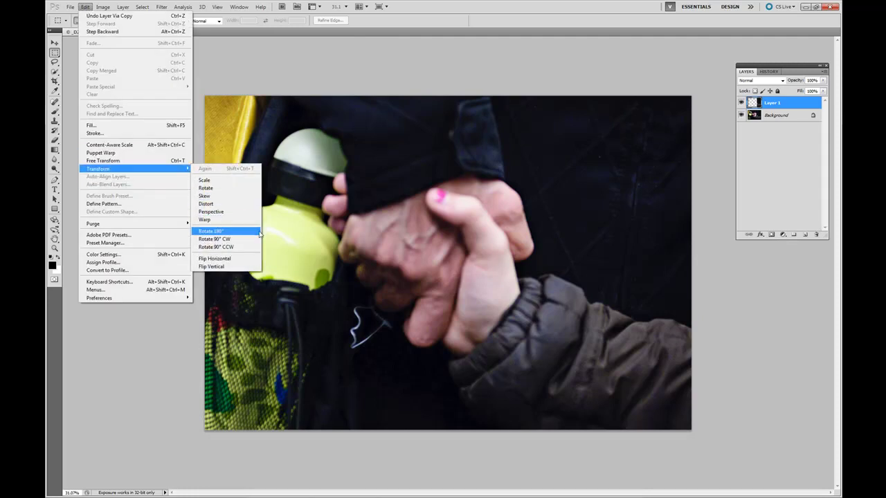
left_click(242, 259)
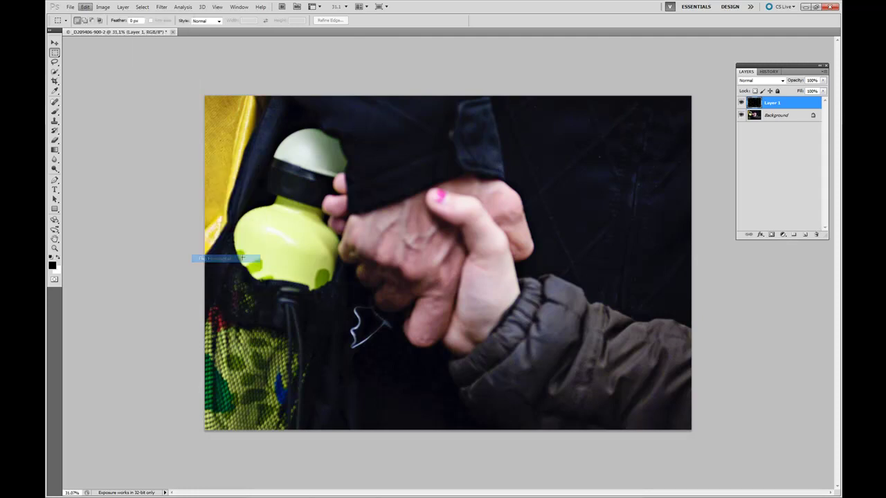
left_click(54, 43)
left_click_drag(637, 207, 302, 206)
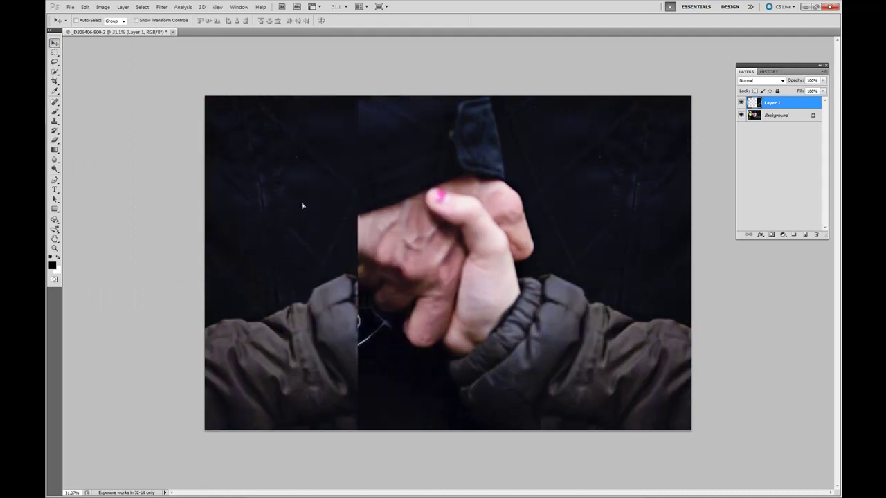
Add an inverted mask, paint jacket over the yellow top-left, and merge down.
left_click(771, 235)
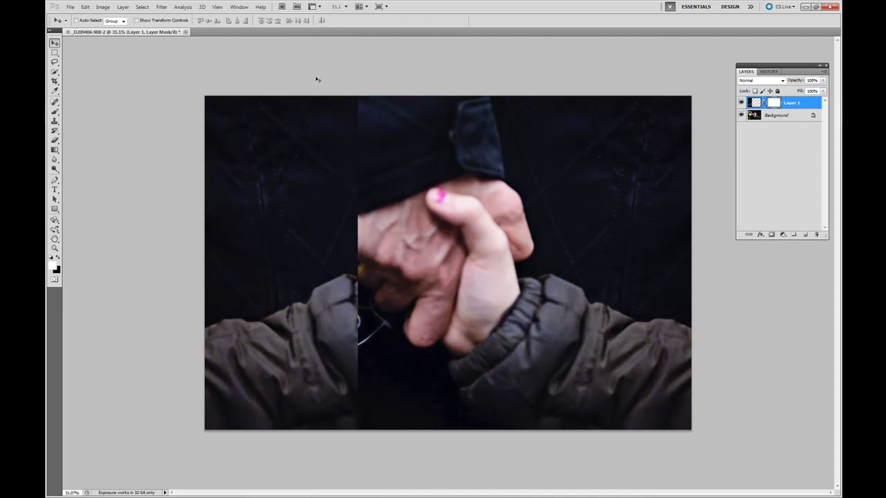
key("ctrl+i")
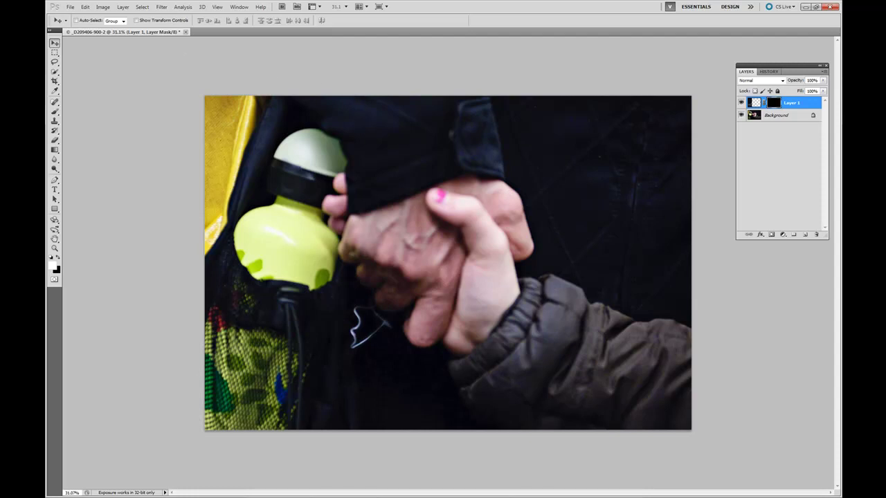
left_click(55, 111)
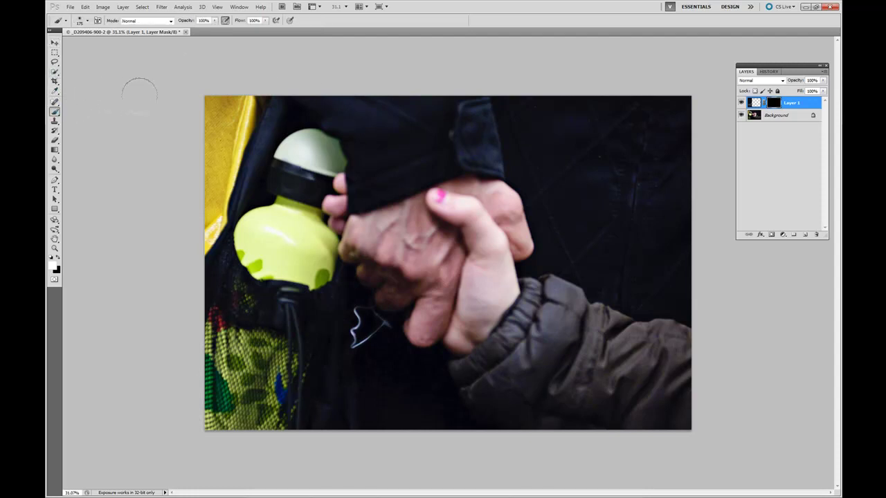
mouse_move(208, 91)
left_mouse_down()
mouse_move(232, 104)
mouse_move(249, 118)
mouse_move(248, 106)
mouse_move(234, 112)
mouse_move(244, 102)
mouse_move(215, 111)
left_mouse_up()
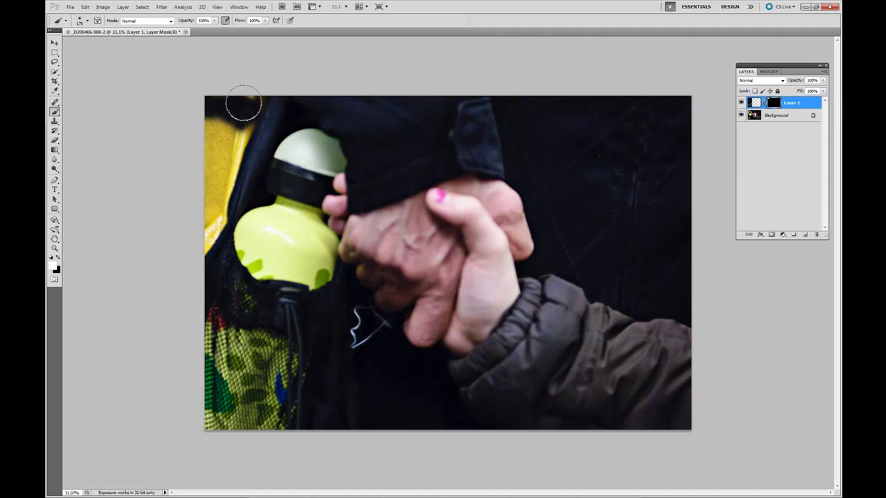
mouse_move(253, 83)
left_mouse_down()
mouse_move(223, 122)
mouse_move(208, 119)
mouse_move(219, 130)
mouse_move(220, 111)
mouse_move(246, 125)
mouse_move(230, 147)
mouse_move(224, 207)
mouse_move(202, 254)
mouse_move(213, 216)
mouse_move(208, 162)
mouse_move(219, 141)
mouse_move(207, 164)
mouse_move(224, 169)
mouse_move(234, 158)
mouse_move(214, 234)
mouse_move(243, 123)
mouse_move(234, 184)
mouse_move(245, 145)
mouse_move(205, 239)
mouse_move(220, 158)
mouse_move(246, 107)
mouse_move(269, 92)
mouse_move(221, 114)
mouse_move(202, 95)
left_mouse_up()
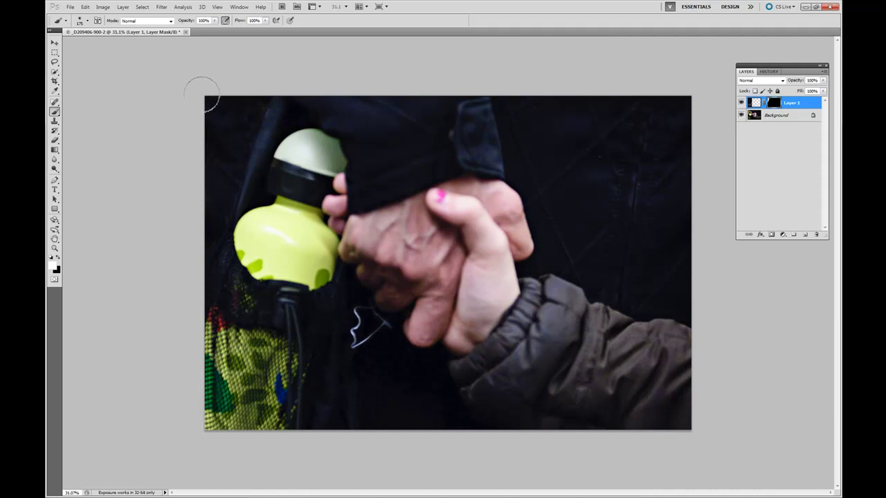
key("ctrl+e")
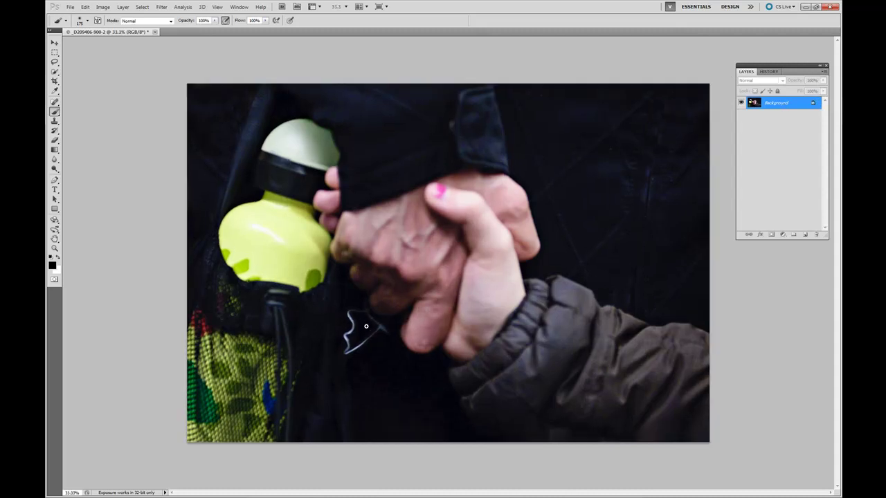
Spot-heal the bright squiggle on the sleeve beside the hands with two clicks.
scroll(355, 324, "up", 3)
scroll(394, 329, "up", 2)
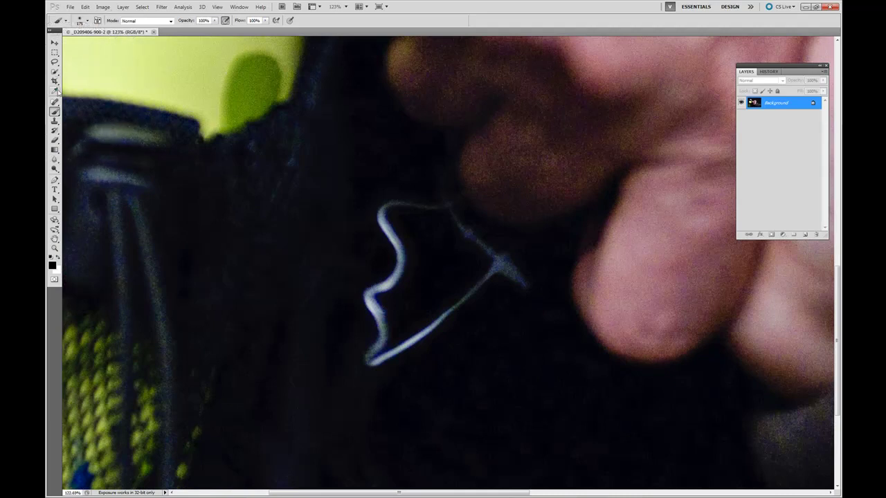
left_click(55, 102)
left_click(81, 101)
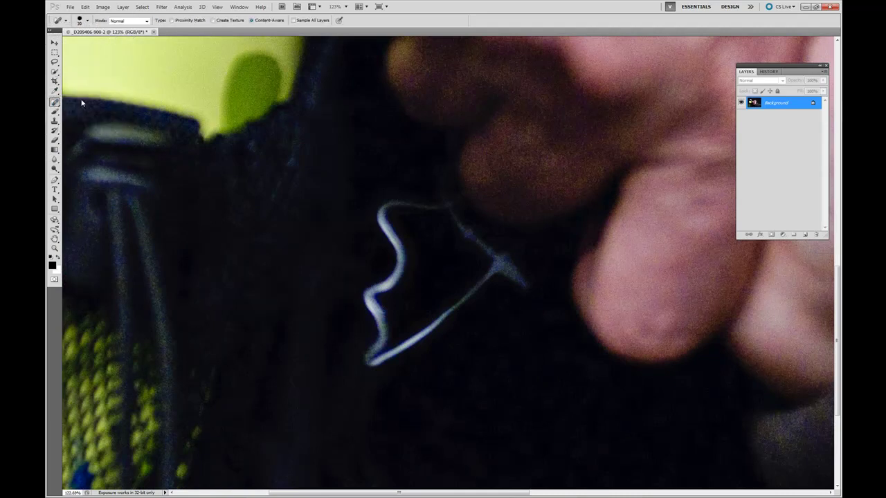
left_click(449, 205)
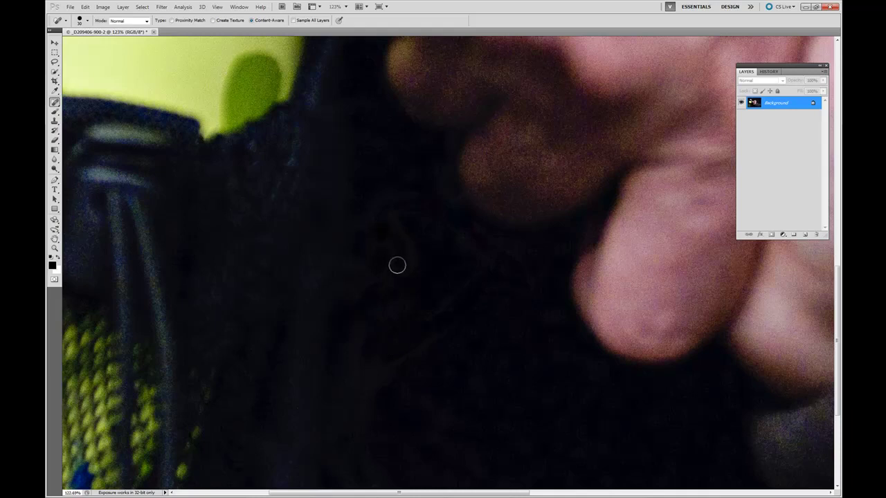
left_click(405, 271)
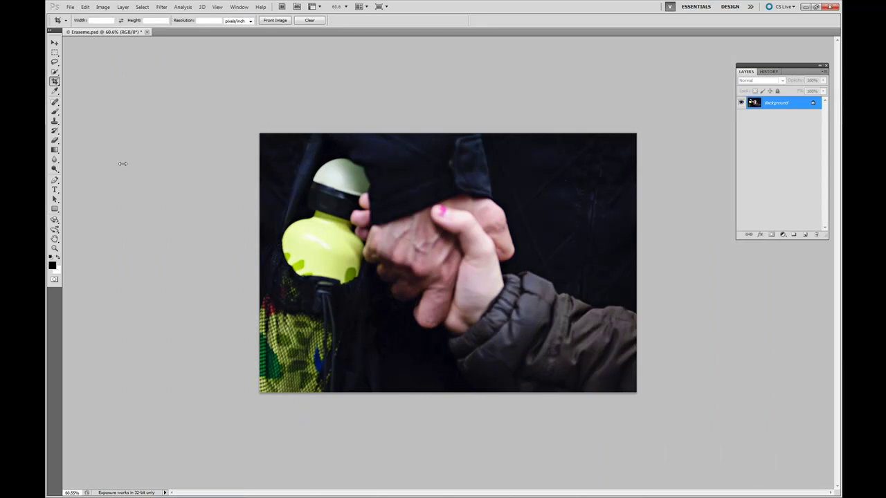
Crop the photo again, trimming a thin strip from the left edge.
left_click(54, 81)
left_click_drag(275, 132, 654, 435)
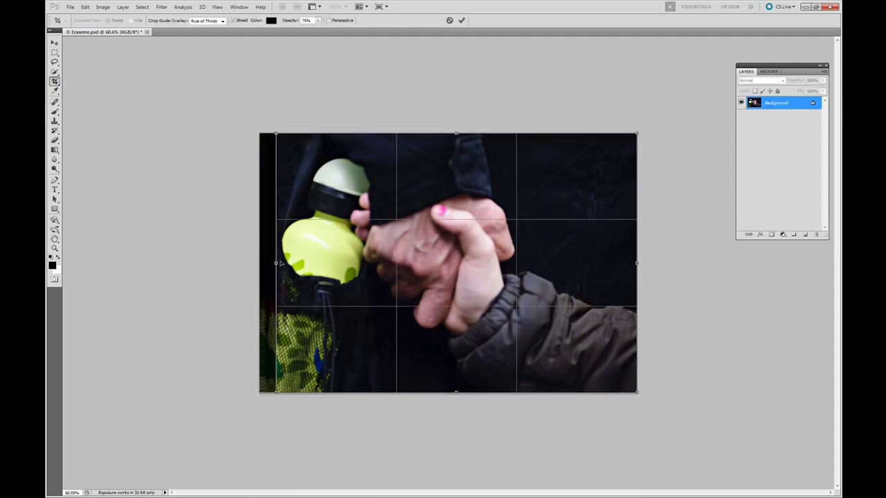
left_click_drag(275, 262, 273, 262)
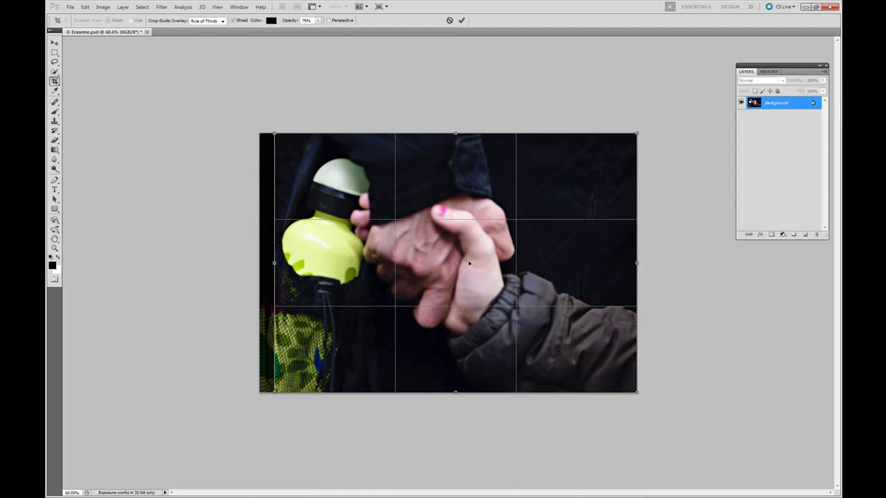
key("Return")
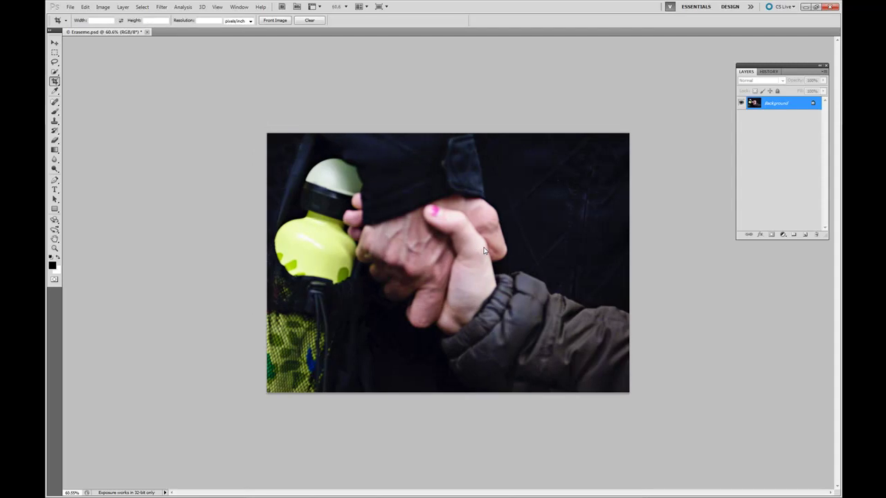
Launch FocalPoint 2 from File > Automate.
left_click(72, 7)
mouse_move(108, 200)
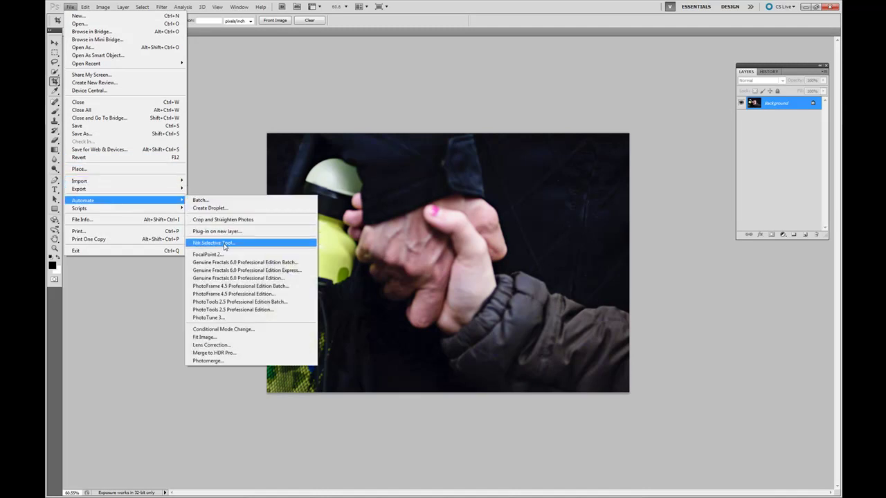
left_click(227, 254)
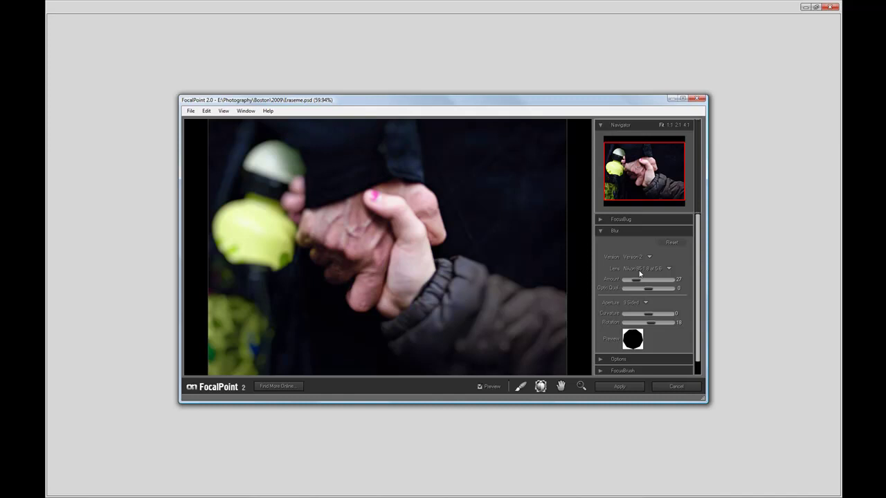
Place the FocusBug on the clasped hands and apply the lens blur.
mouse_move(370, 251)
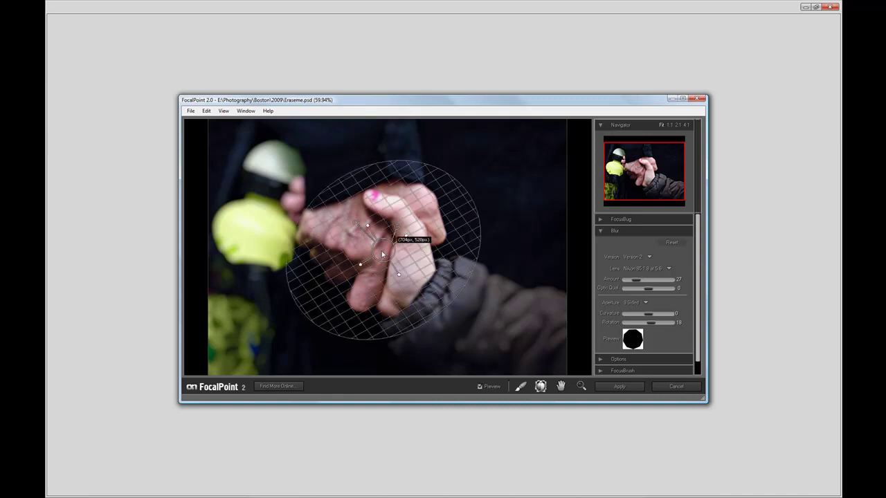
left_click_drag(370, 252, 371, 251)
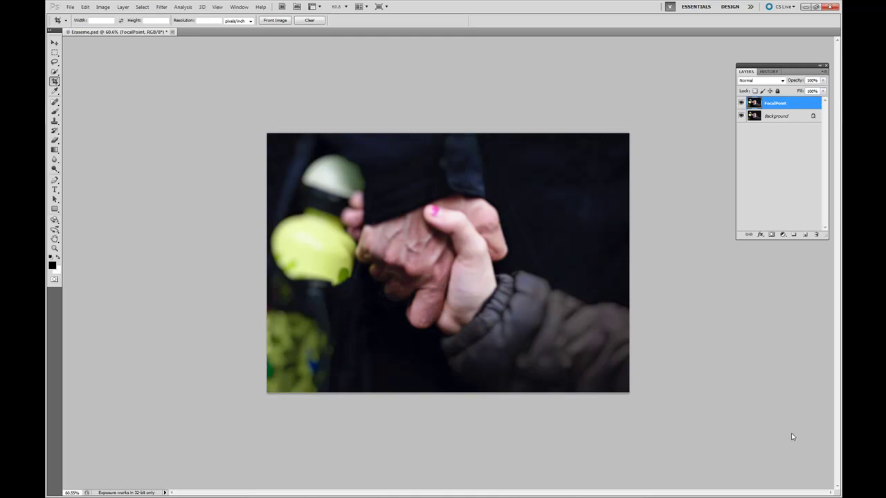
Toggle the FocalPoint layer off and on to compare, then fit the photo to the window.
left_click(741, 102)
left_click(741, 102)
key("ctrl+0")
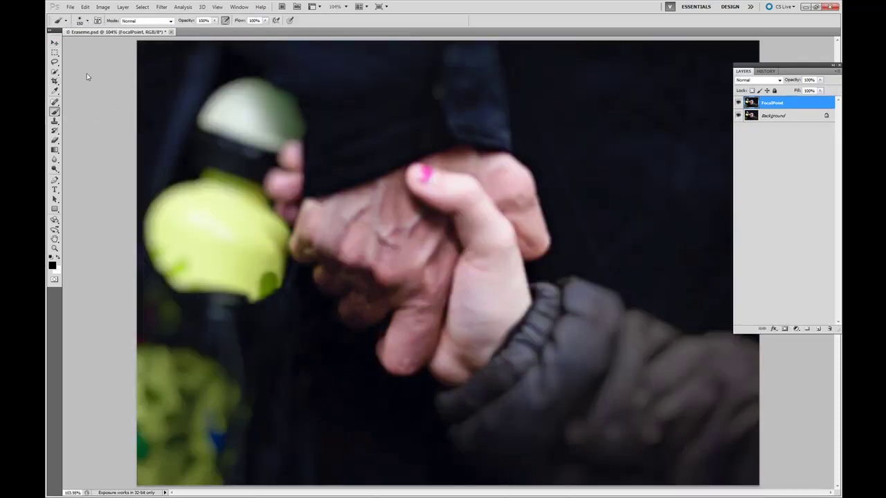
key("e")
Add a Hue/Saturation layer that darkens the Yellows, muting the bottle to khaki.
left_click(796, 330)
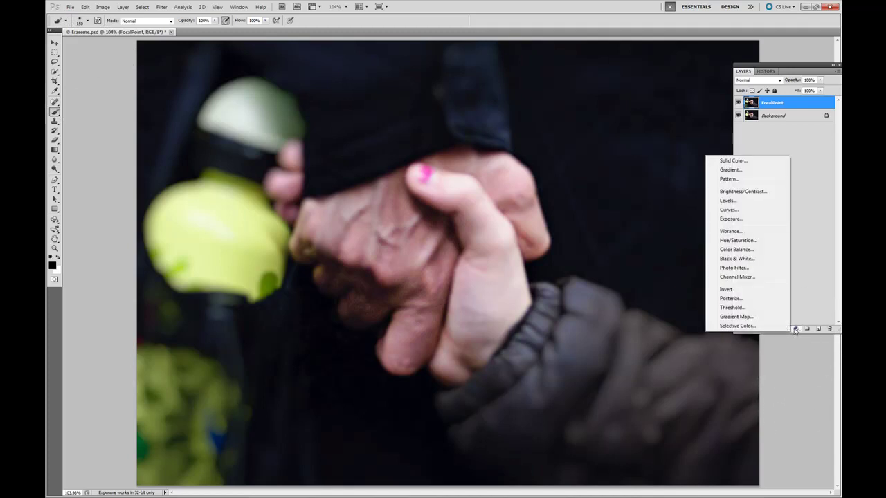
left_click(757, 242)
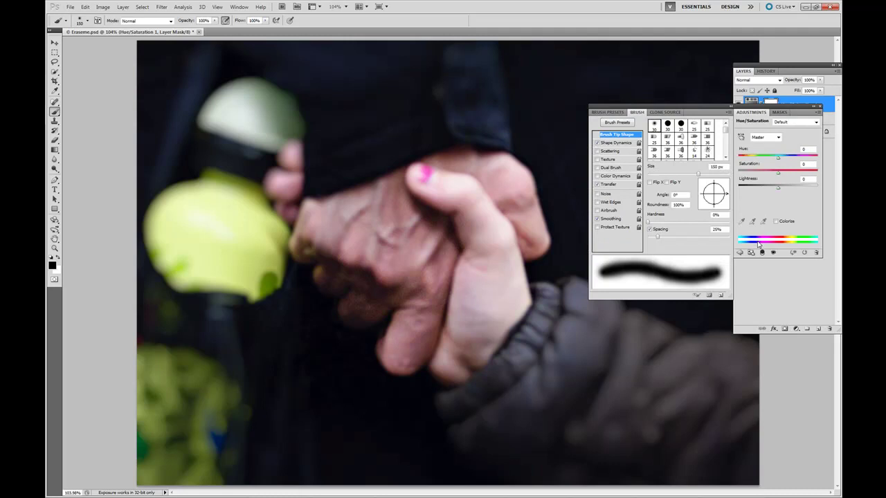
left_click(773, 138)
left_click(768, 156)
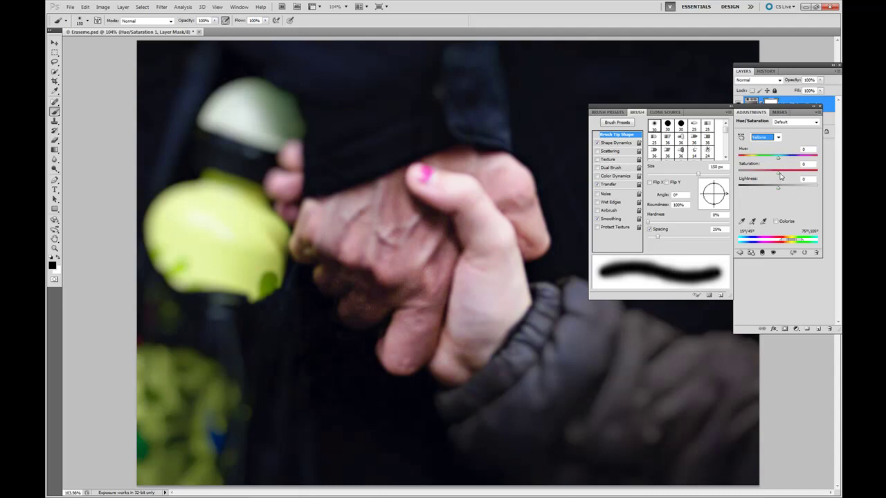
mouse_move(778, 188)
left_mouse_down()
mouse_move(754, 192)
mouse_move(776, 175)
left_mouse_up()
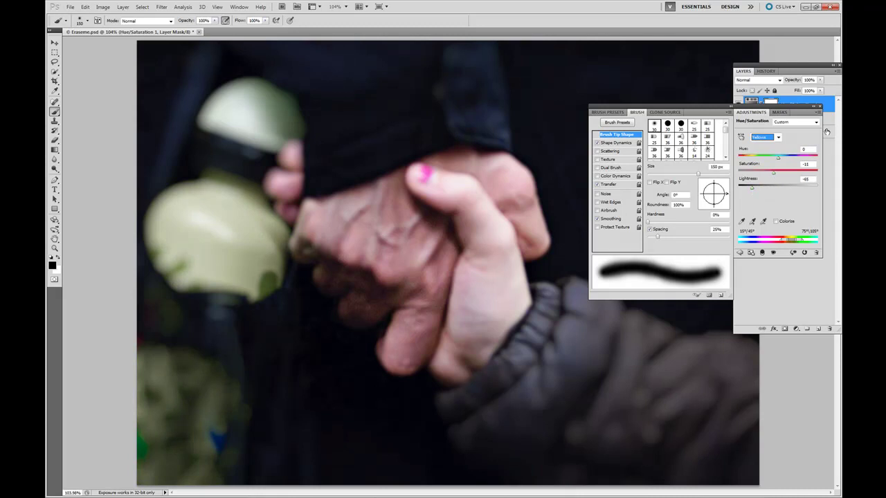
left_click(821, 108)
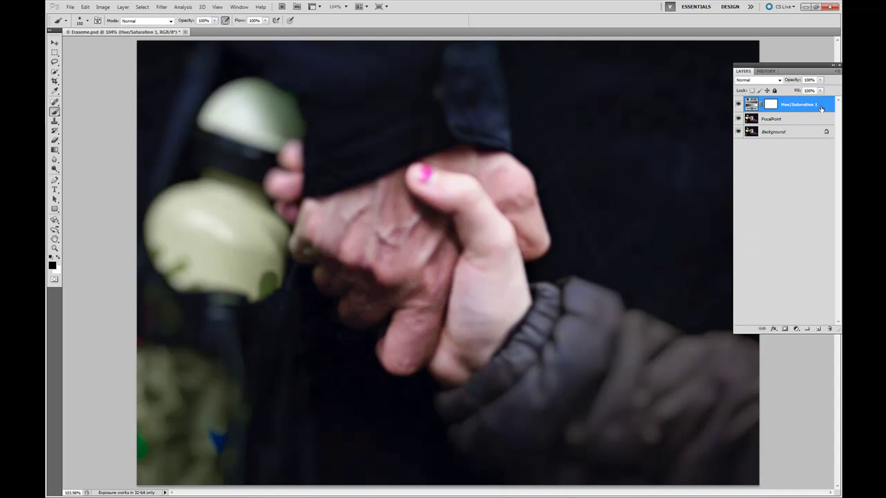
Open Color Efex Pro 3.0 via Nik Selective Tool and add Glamour Glow in Brush mode.
key("Delete")
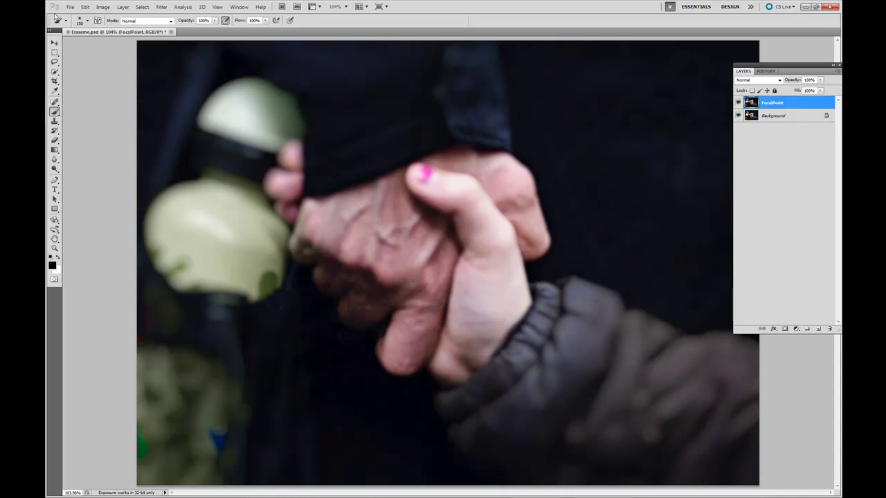
left_click(70, 8)
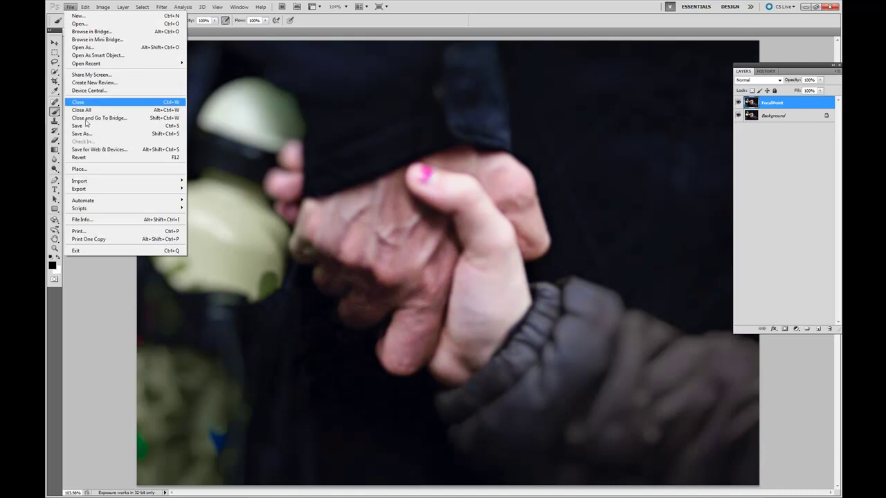
mouse_move(97, 200)
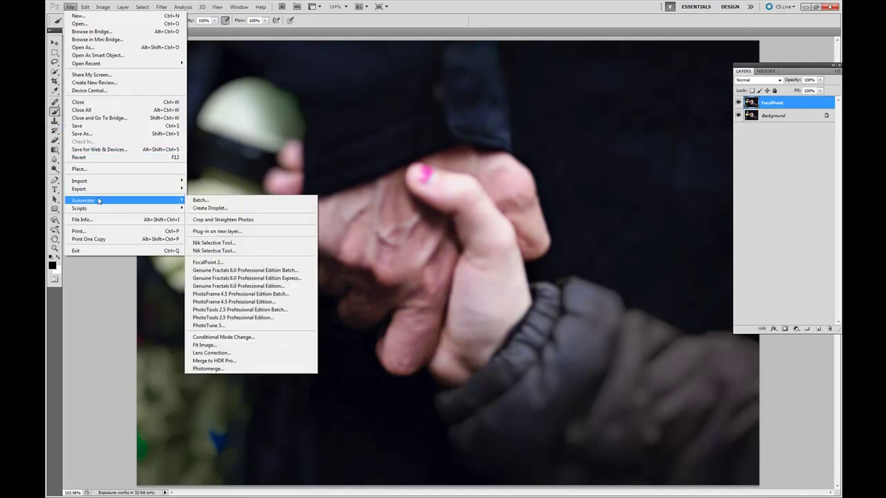
left_click(235, 245)
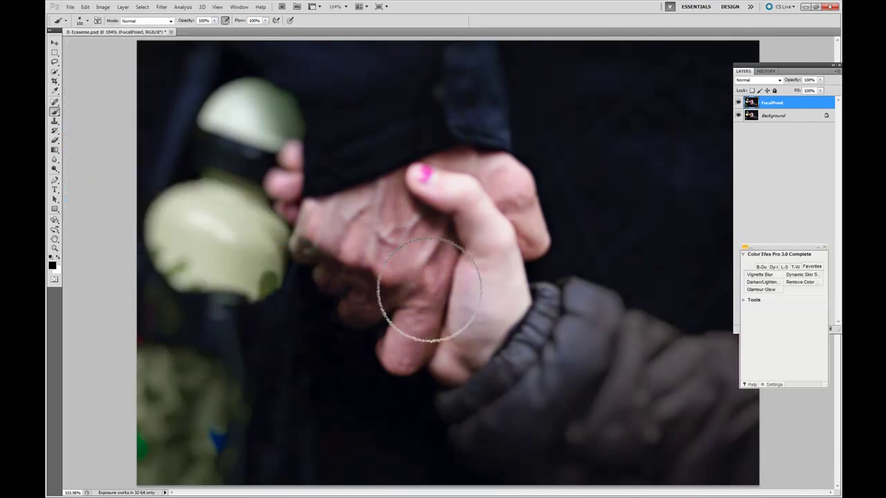
left_click(777, 293)
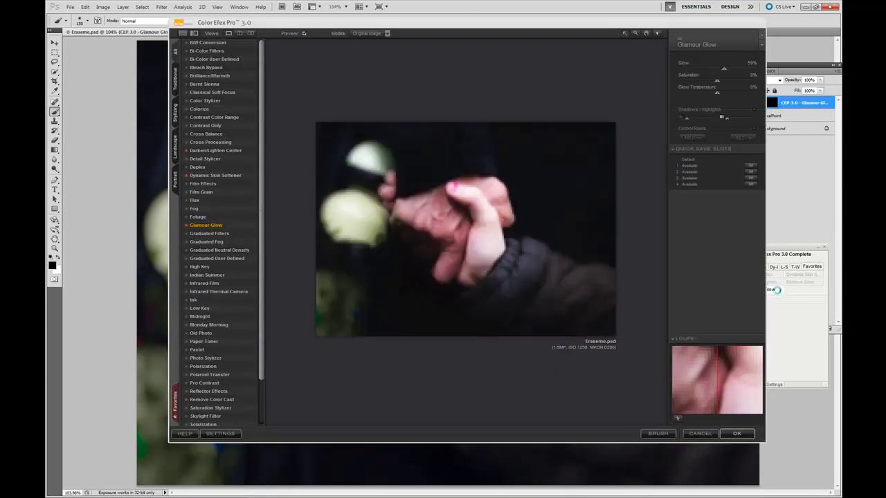
left_click(657, 433)
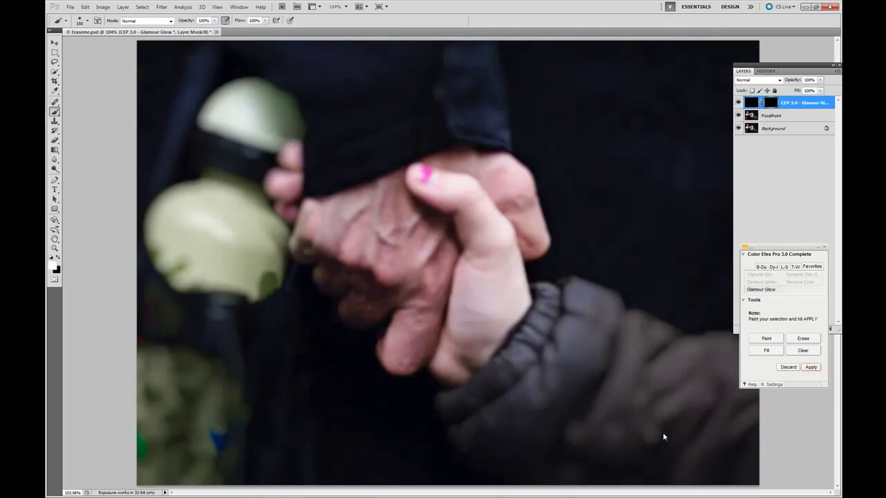
Fill the Glamour Glow across the whole image, then erase it from the large hand.
left_click(767, 351)
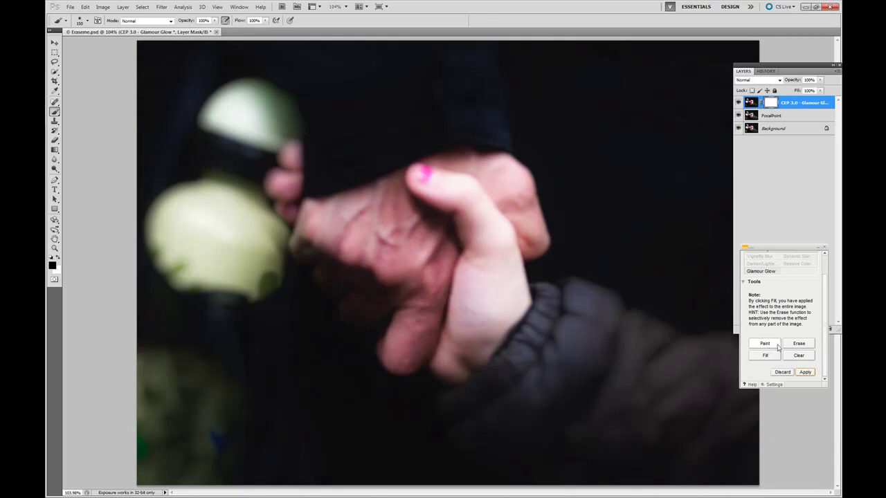
left_click(798, 343)
scroll(444, 235, "up", 1)
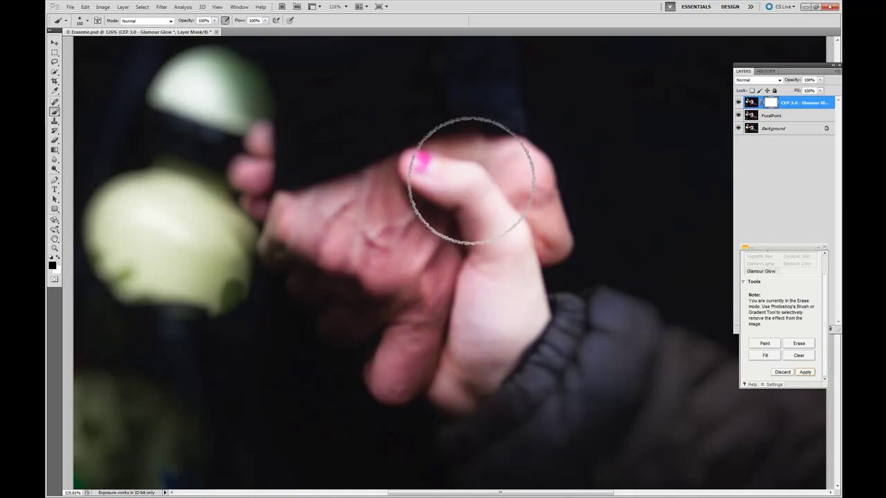
mouse_move(471, 181)
left_mouse_down()
mouse_move(402, 205)
mouse_move(349, 205)
mouse_move(278, 254)
mouse_move(346, 366)
mouse_move(473, 322)
mouse_move(408, 315)
mouse_move(528, 224)
mouse_move(522, 206)
mouse_move(485, 187)
mouse_move(418, 199)
mouse_move(302, 241)
mouse_move(402, 363)
mouse_move(469, 338)
mouse_move(536, 221)
mouse_move(455, 183)
mouse_move(411, 195)
mouse_move(351, 251)
mouse_move(307, 265)
mouse_move(394, 324)
mouse_move(472, 301)
mouse_move(452, 322)
mouse_move(435, 279)
mouse_move(493, 247)
mouse_move(489, 301)
mouse_move(421, 370)
mouse_move(500, 308)
mouse_move(354, 234)
left_mouse_up()
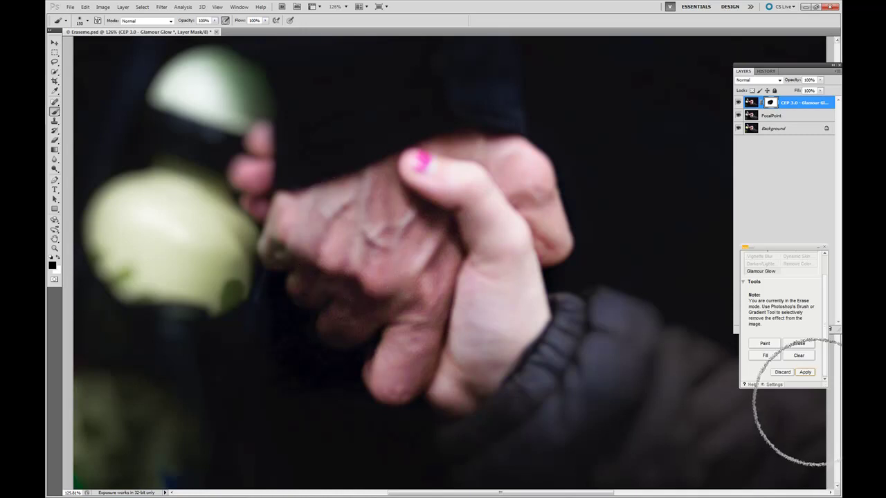
Commit the Glamour Glow effect and toggle its layer off and on to compare.
left_click(805, 372)
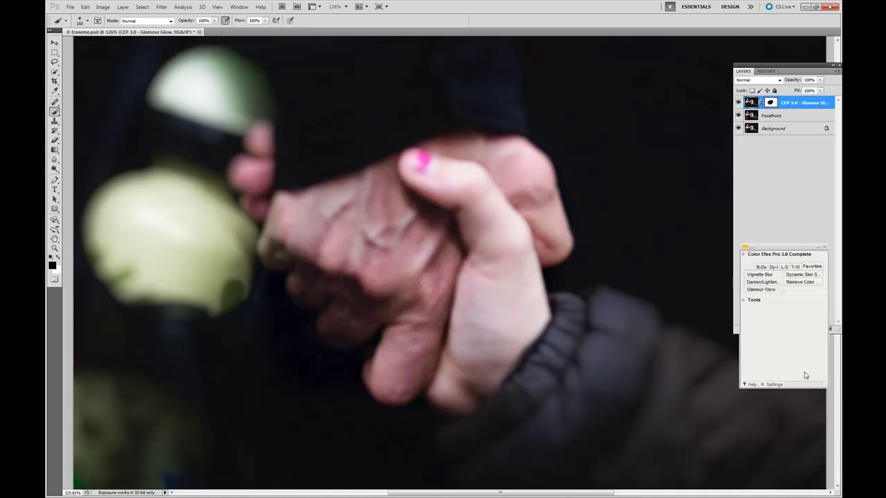
left_click(824, 247)
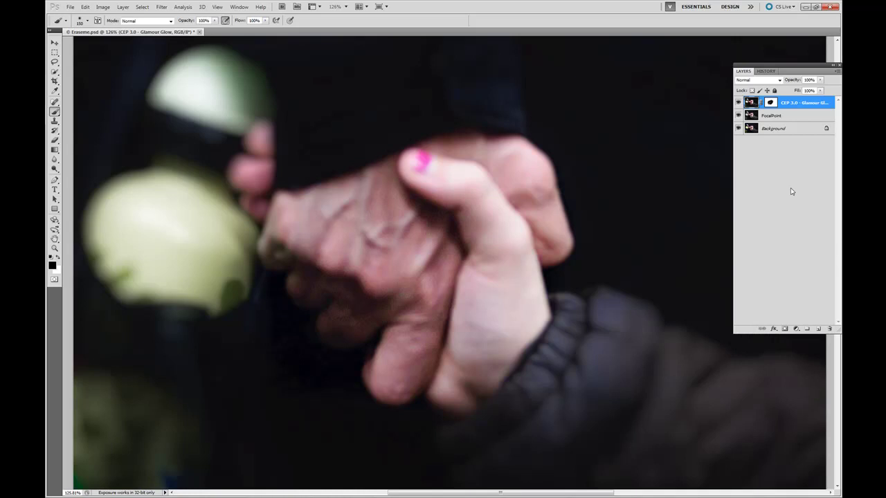
key("ctrl+0")
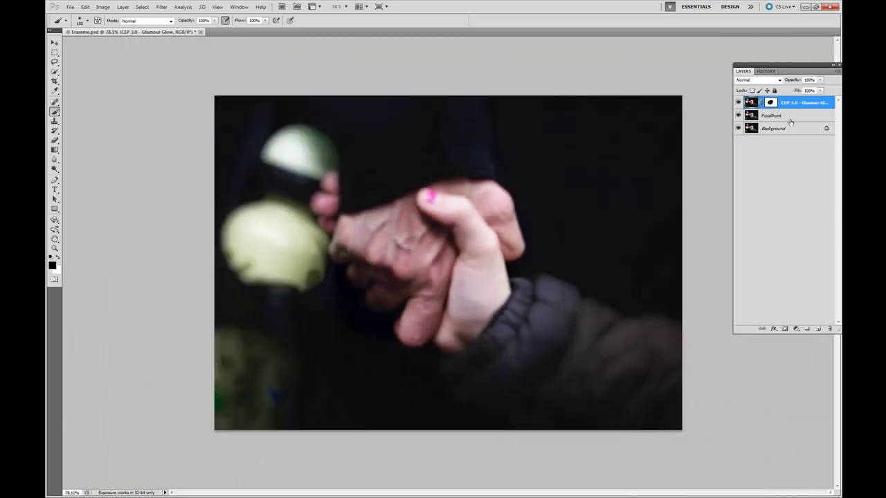
left_click(737, 102)
left_click(738, 102)
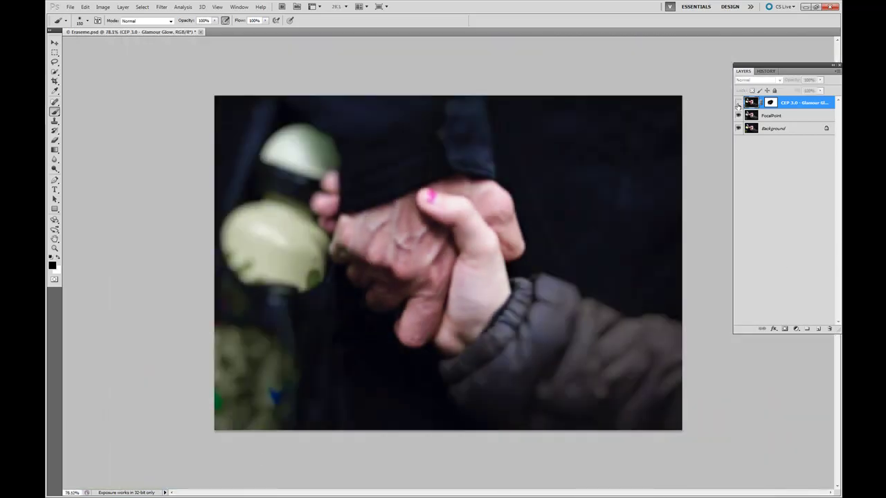
left_click(737, 102)
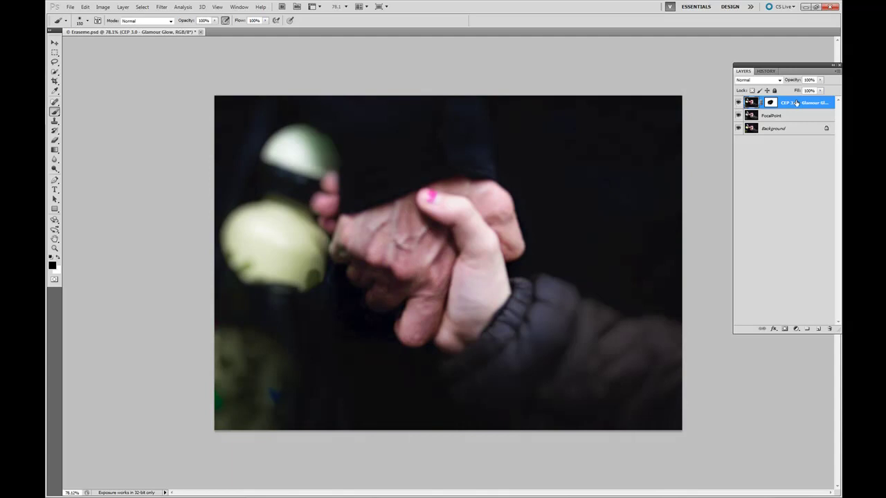
Merge the Glamour Glow layer down into the FocalPoint layer.
key("Delete")
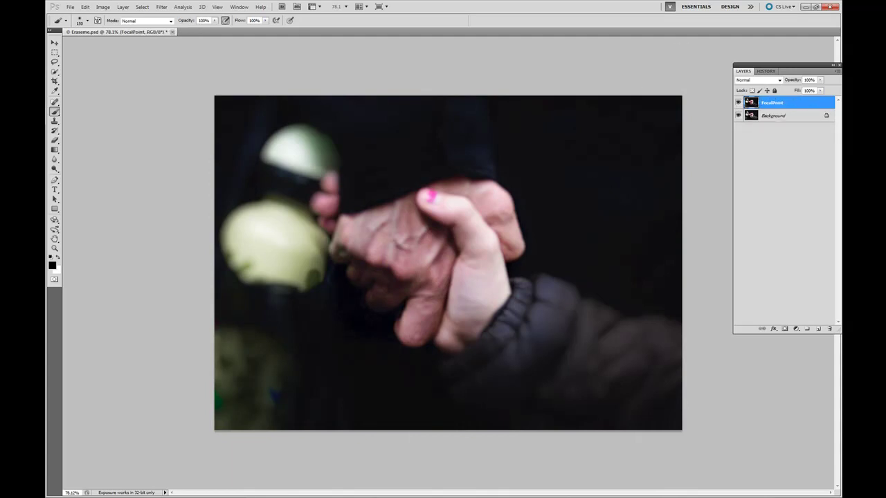
left_click(69, 8)
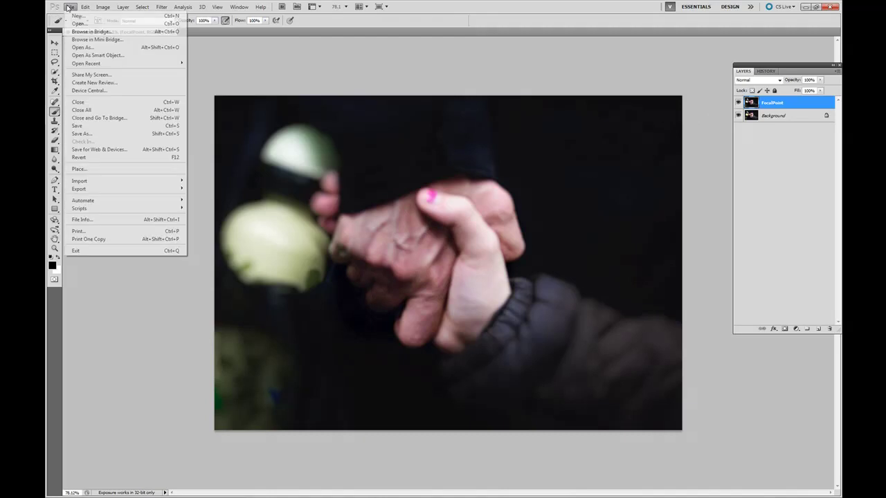
mouse_move(102, 201)
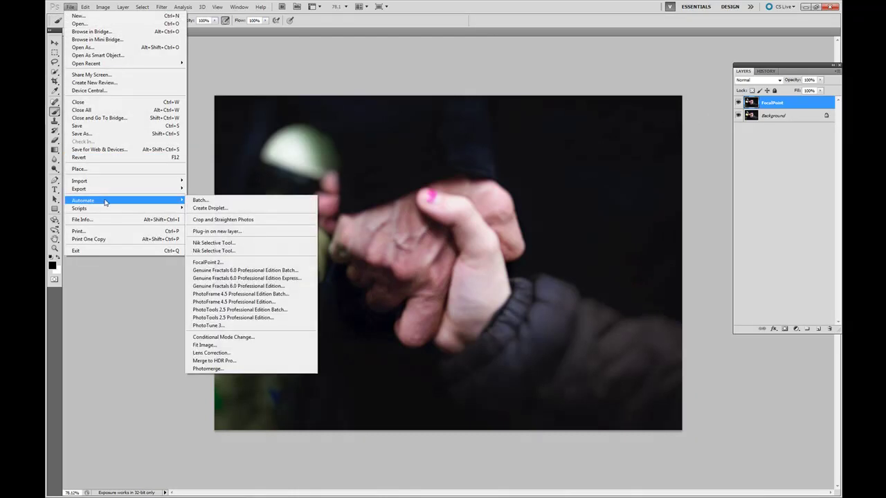
Launch PhotoTools 2.5 and apply the Normal Grunge effect from the favorites.
left_click(245, 319)
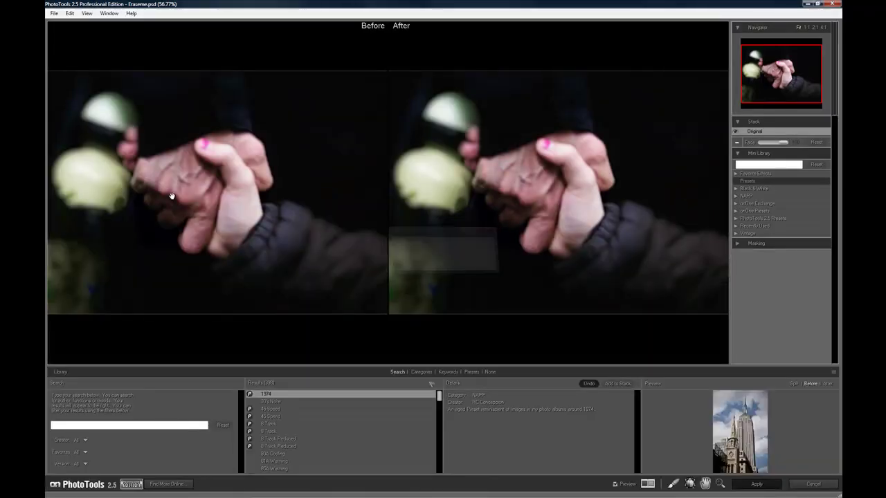
left_click(735, 174)
left_click(759, 189)
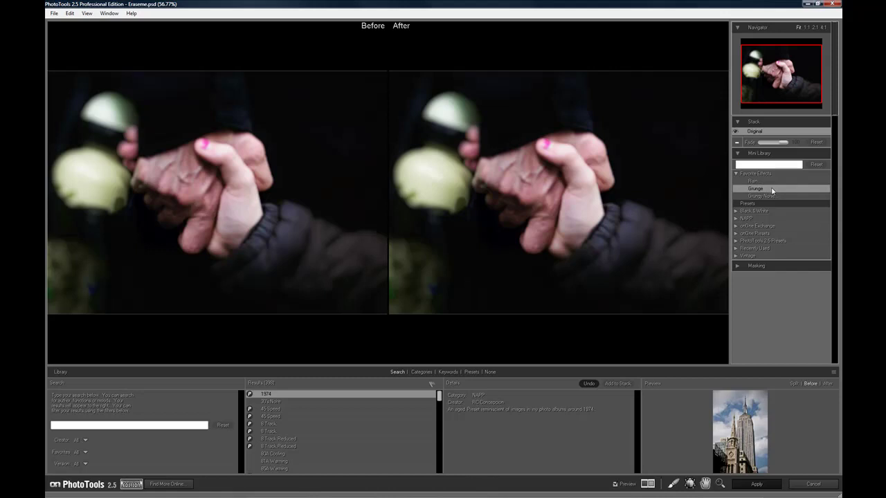
double_click(771, 191)
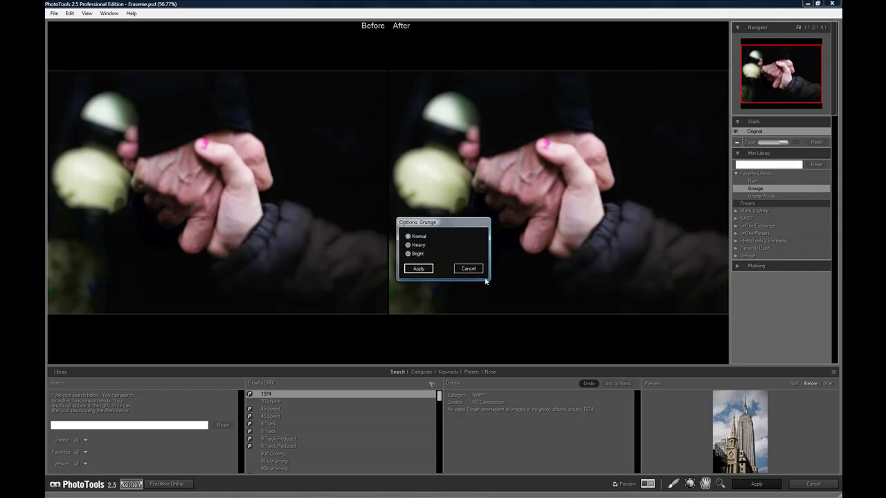
left_click(419, 269)
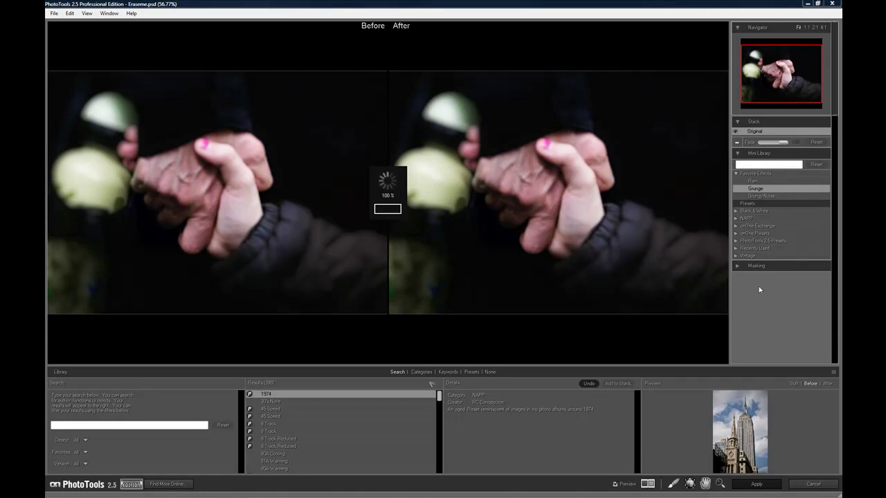
Add the Rain effect and return both effects to Photoshop as a new layer.
double_click(767, 189)
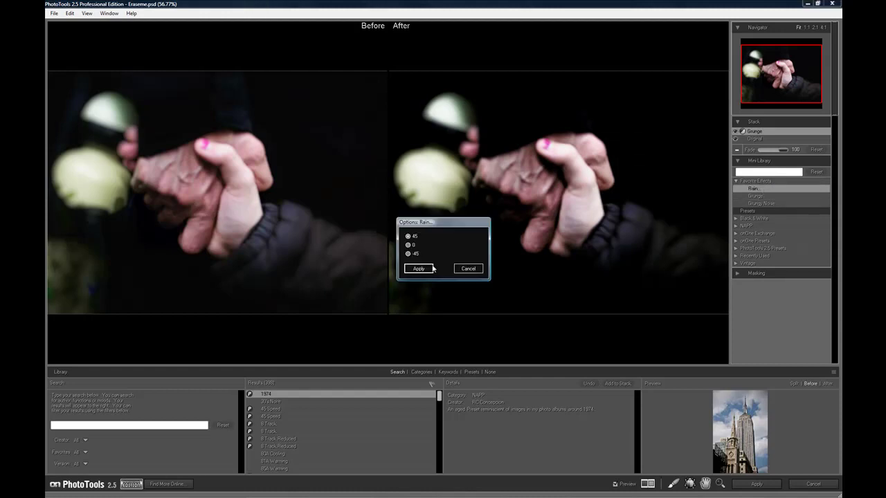
left_click(418, 268)
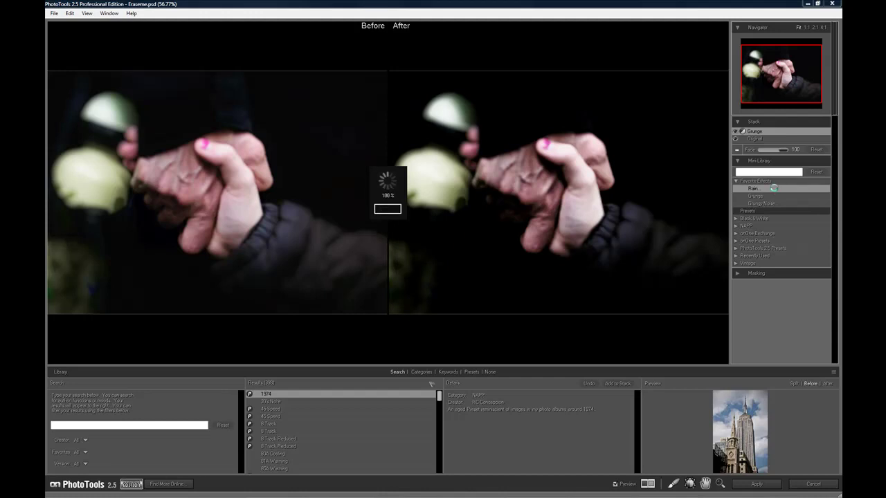
left_click(774, 486)
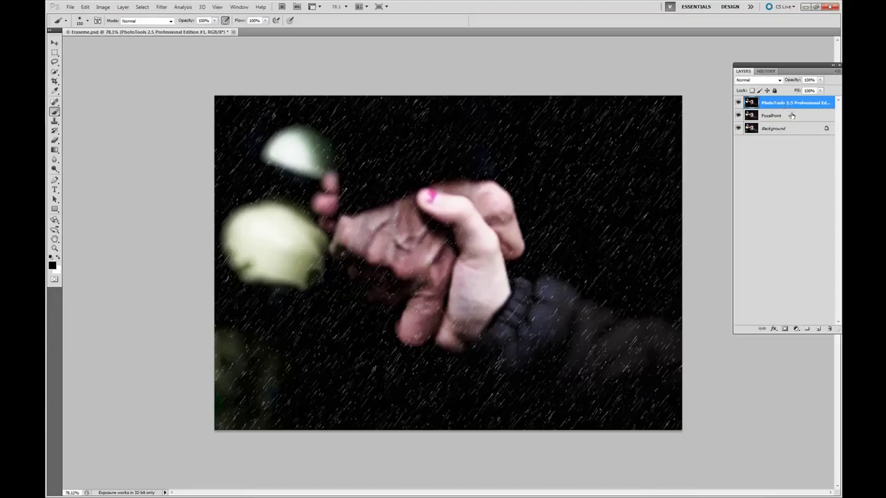
Add a Solid Color fill layer in dark brown #362501.
left_click(795, 330)
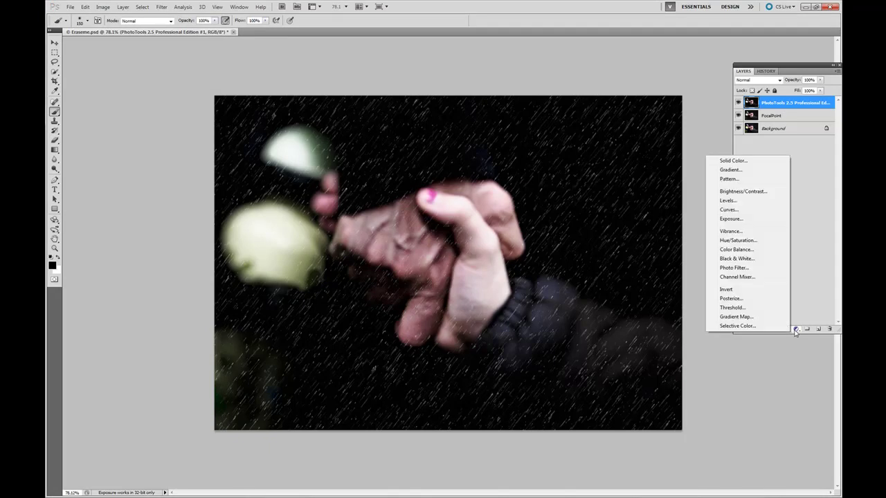
left_click(743, 161)
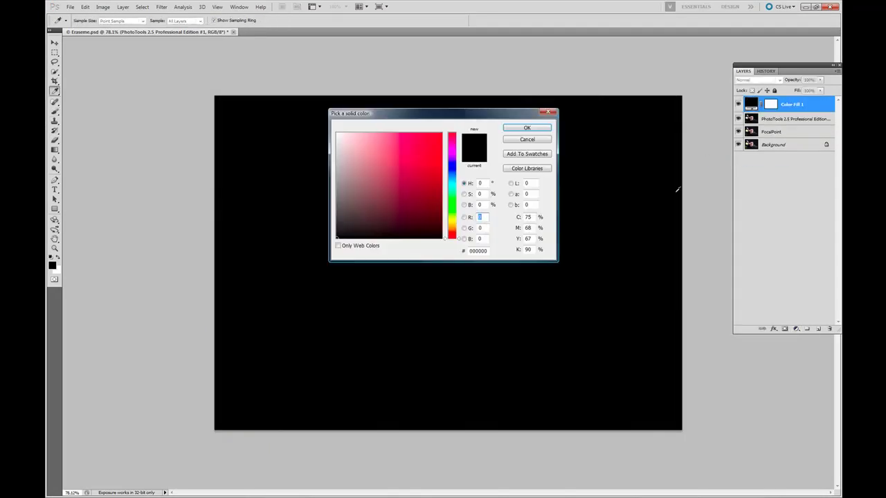
left_click(453, 226)
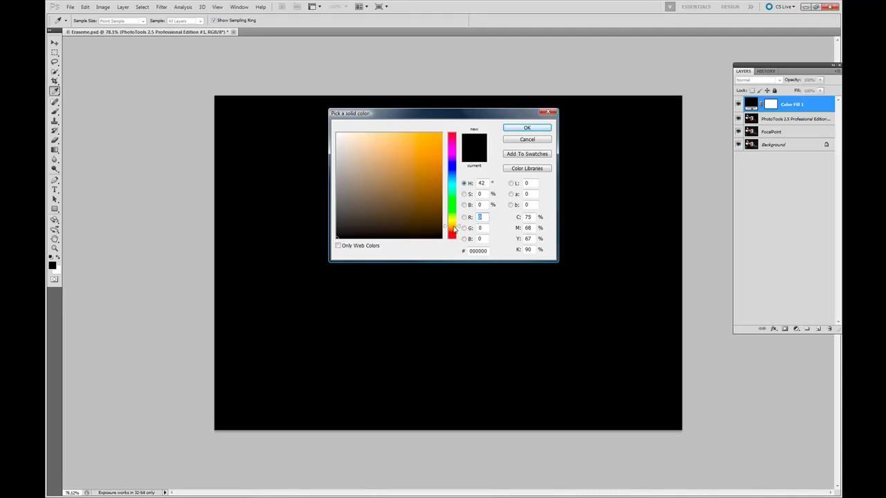
left_click(438, 201)
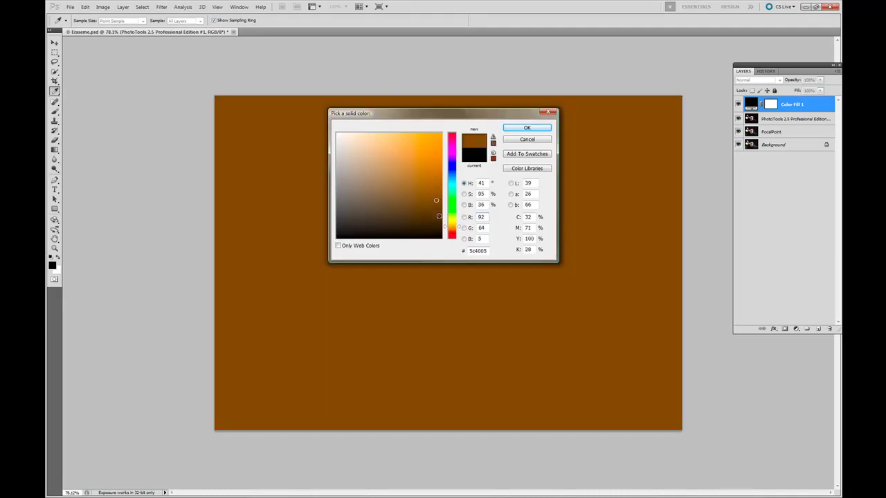
left_click(439, 219)
left_click(526, 127)
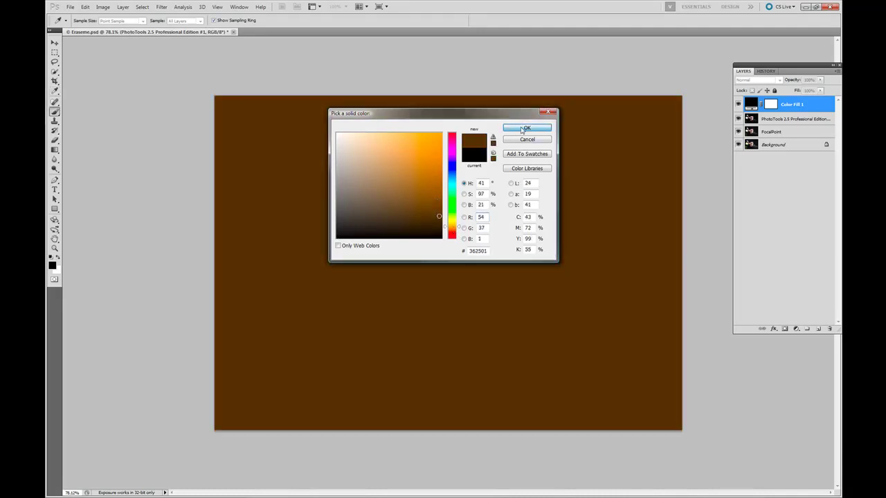
Set the brown fill's blend mode to Color and lower its opacity to 73%.
left_click(778, 80)
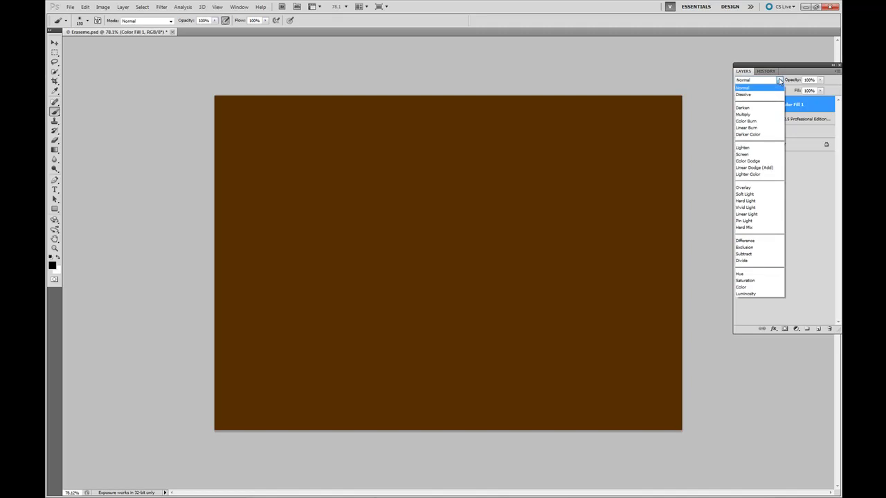
left_click(757, 287)
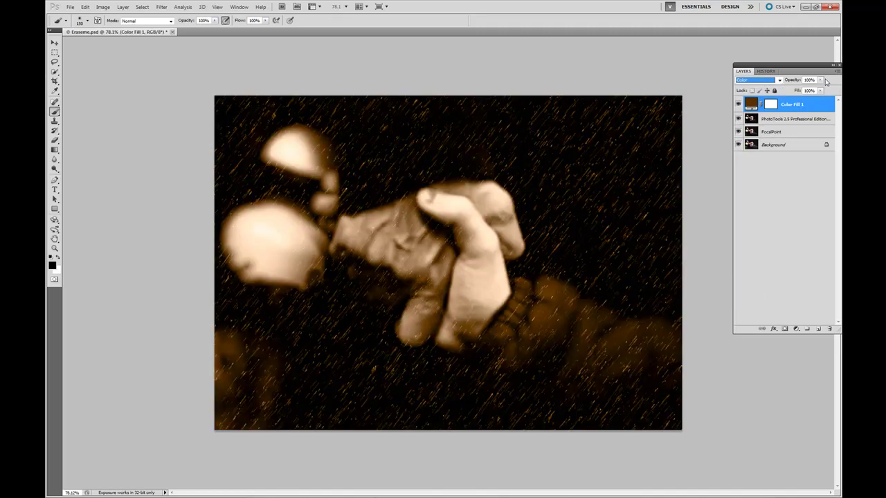
left_click(821, 80)
mouse_move(822, 90)
left_mouse_down()
mouse_move(795, 90)
mouse_move(810, 90)
left_mouse_up()
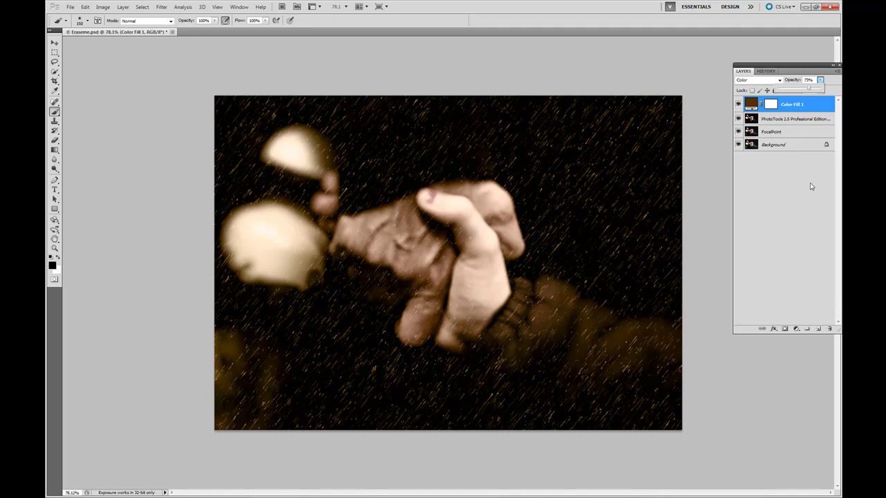
left_click(812, 104)
Merge the brown fill and PhotoTools layers into FocalPoint, then toggle FocalPoint to compare.
key("Delete")
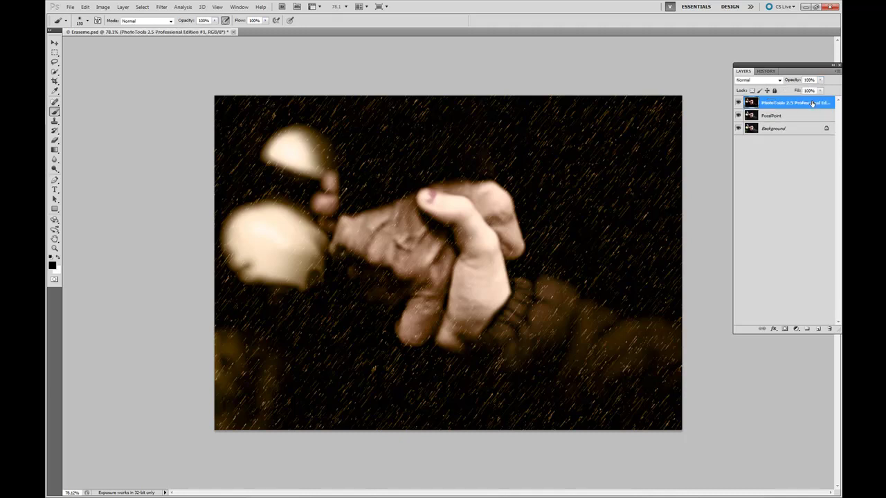
key("Delete")
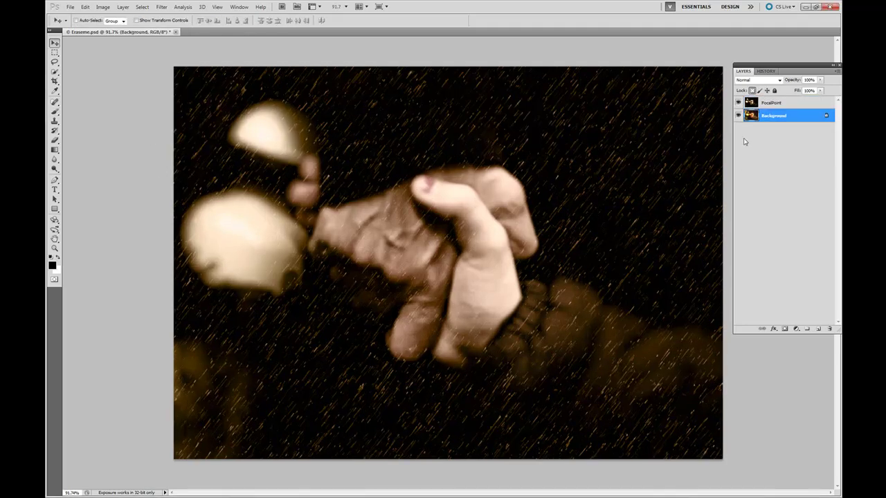
left_click(737, 102)
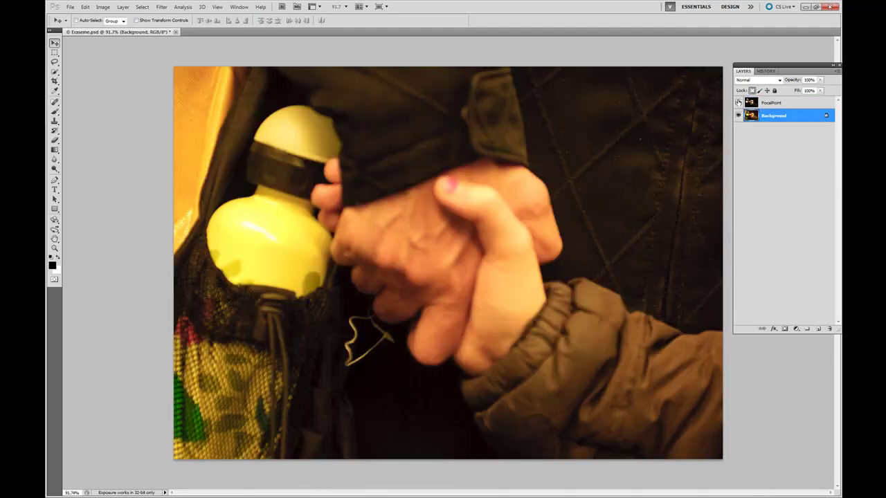
left_click(737, 102)
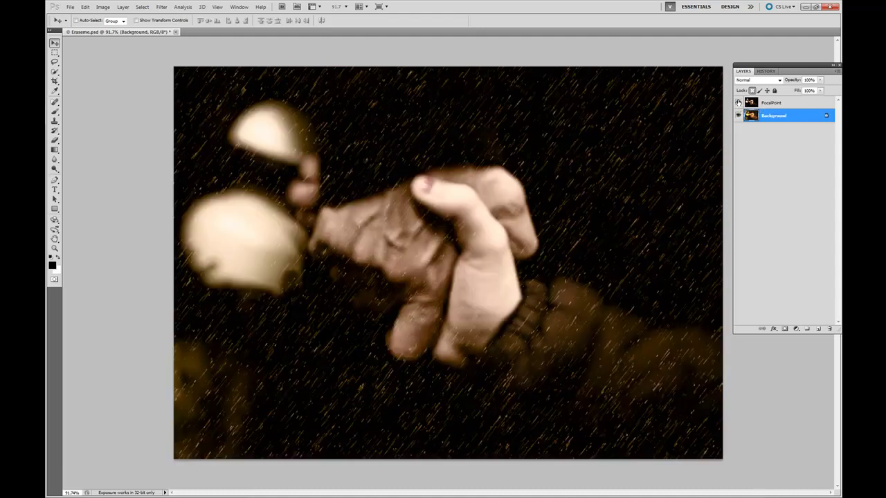